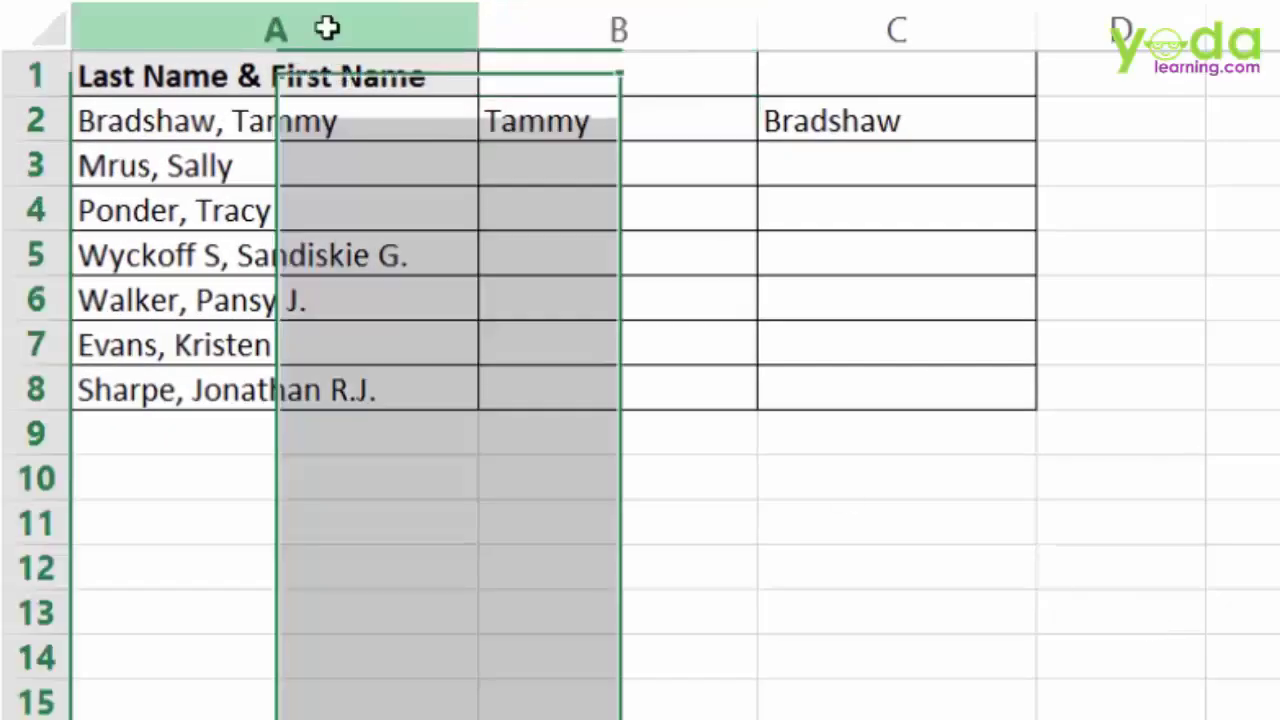
Step: Flash Fill first names down column B from the example in B2
left_click(326, 26)
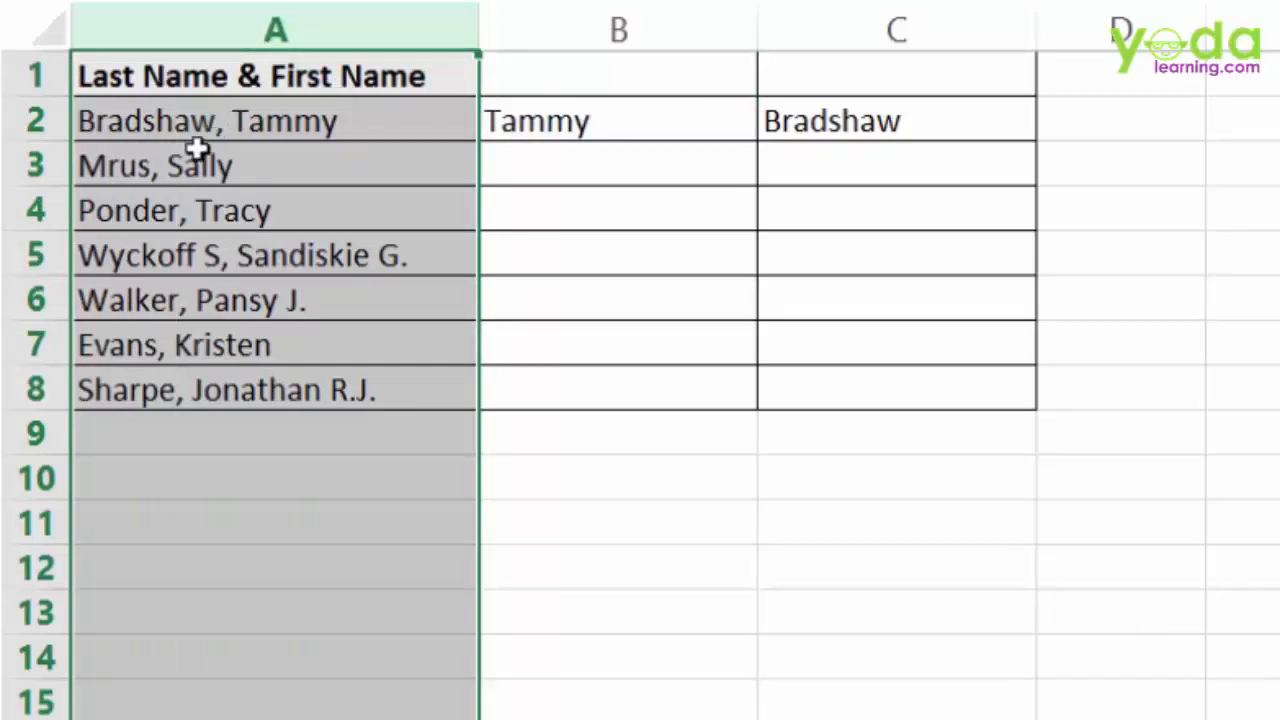
left_click(578, 121)
left_click(905, 110)
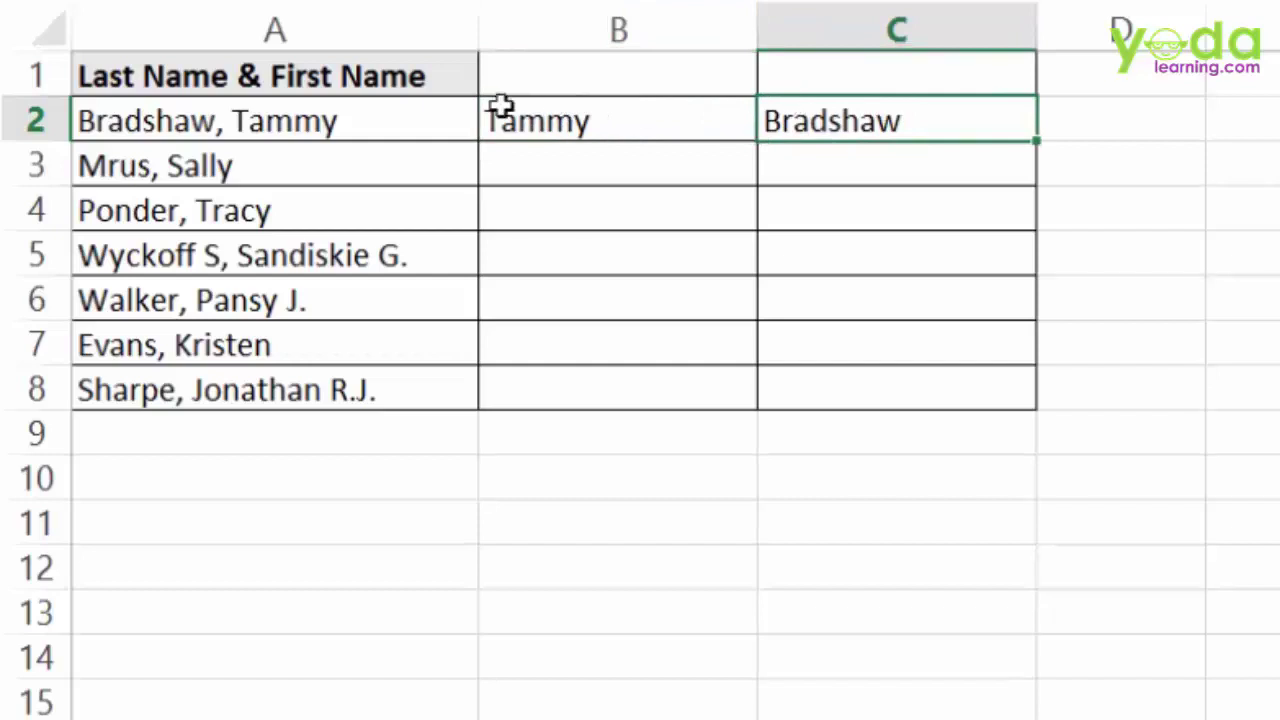
left_click(551, 121)
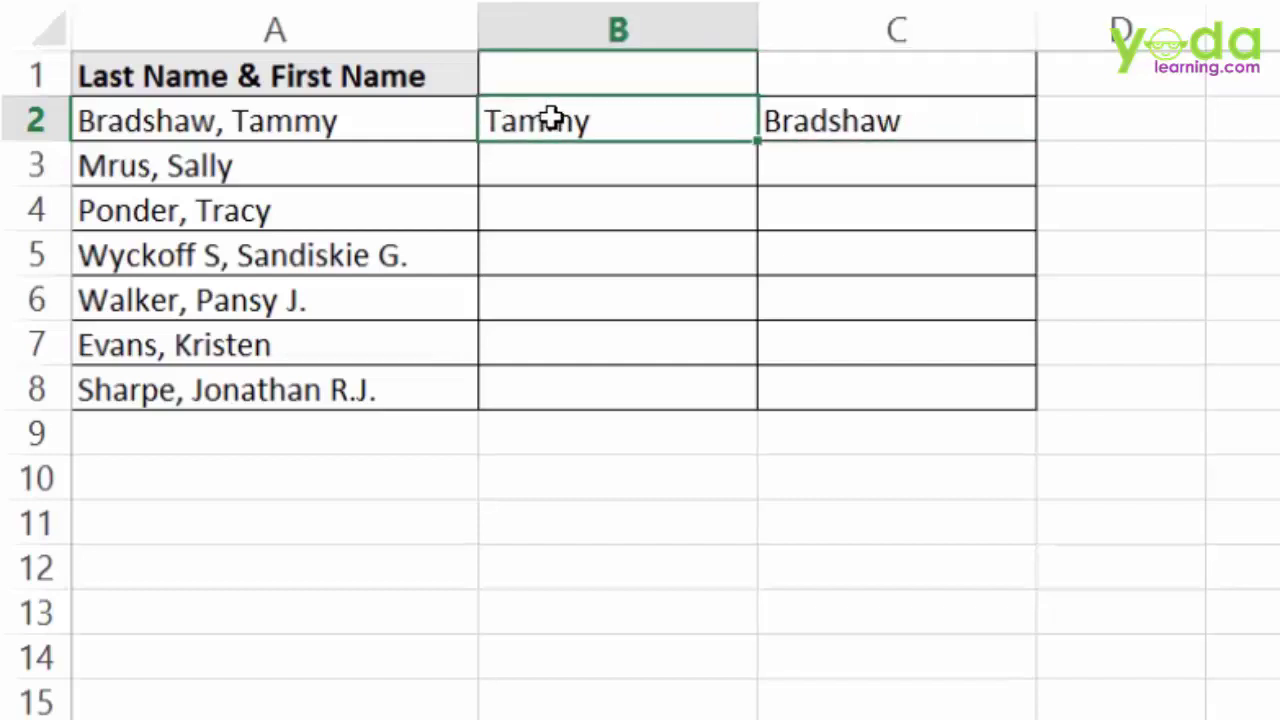
key("ctrl+e")
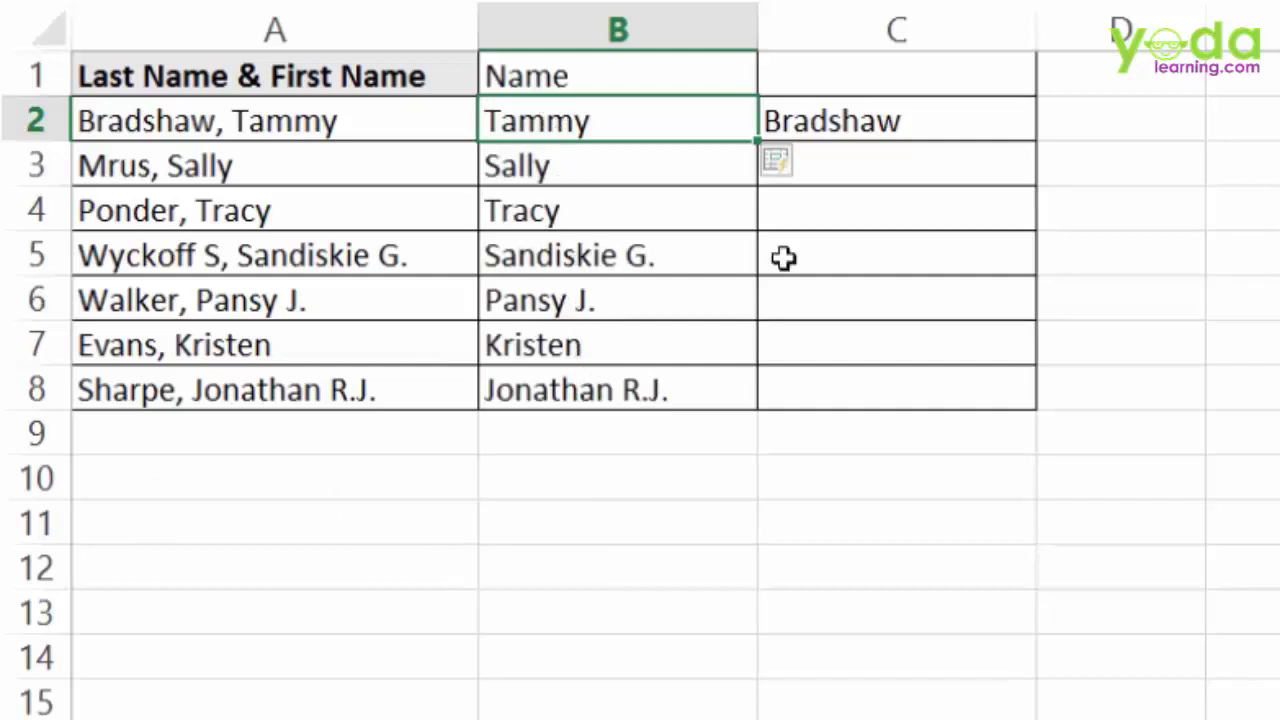
Step: Flash Fill last names down column C from the Bradshaw example in C2
left_click(831, 120)
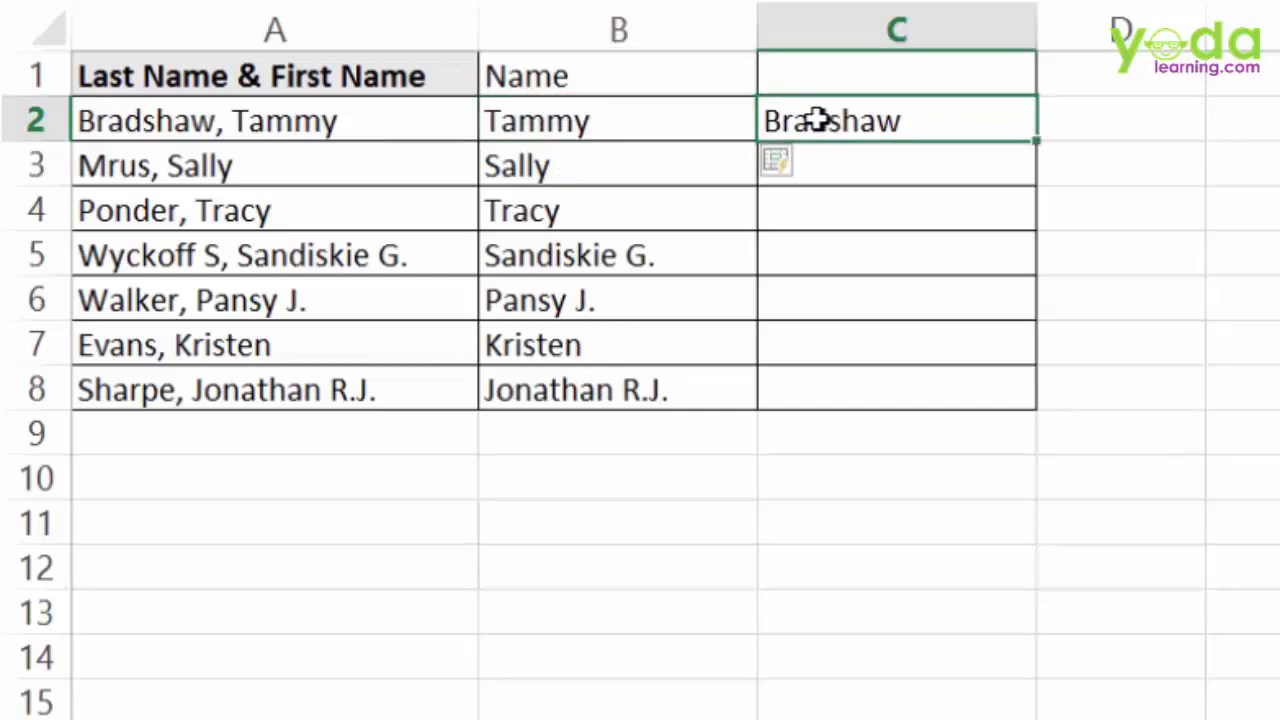
key("ctrl+e")
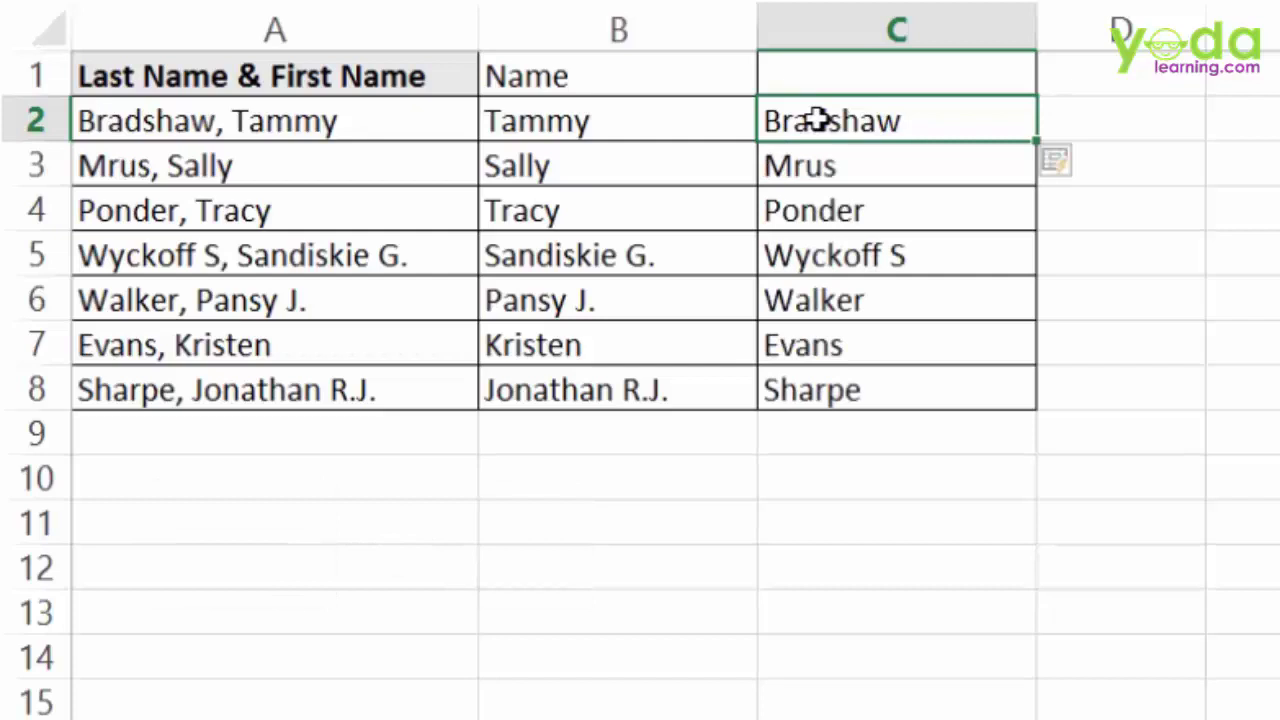
left_click(274, 29)
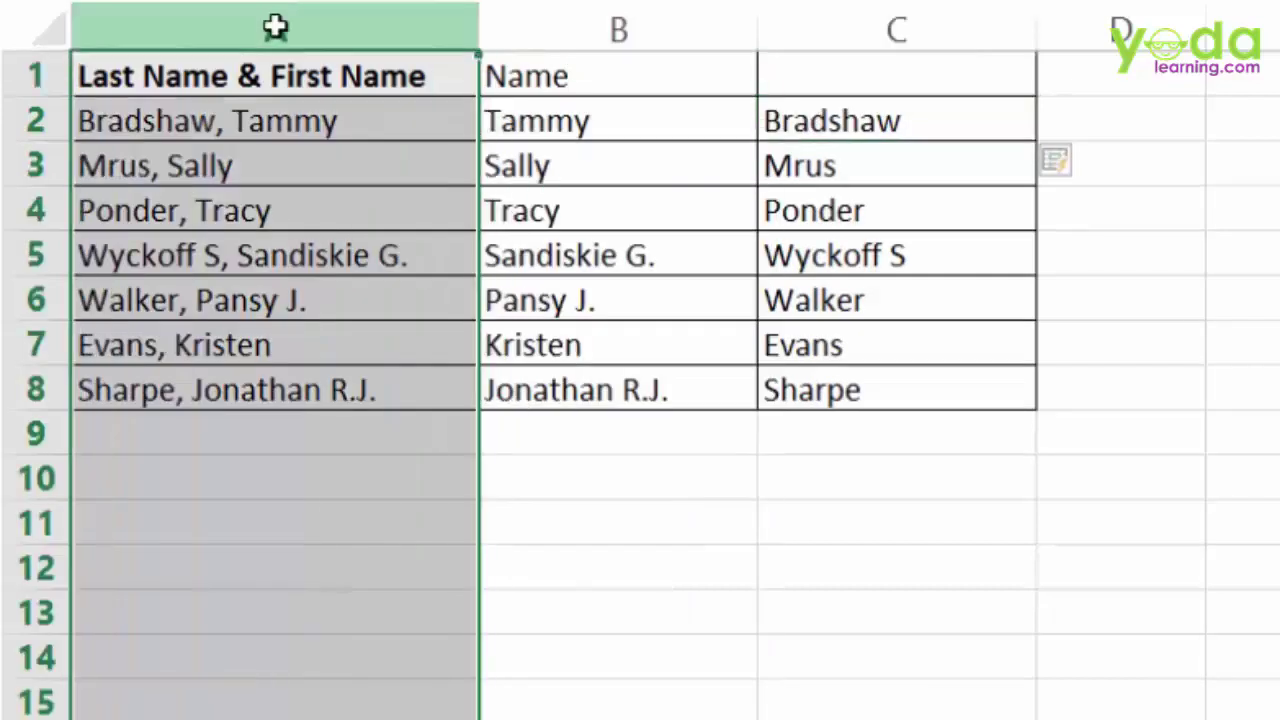
left_click(565, 127)
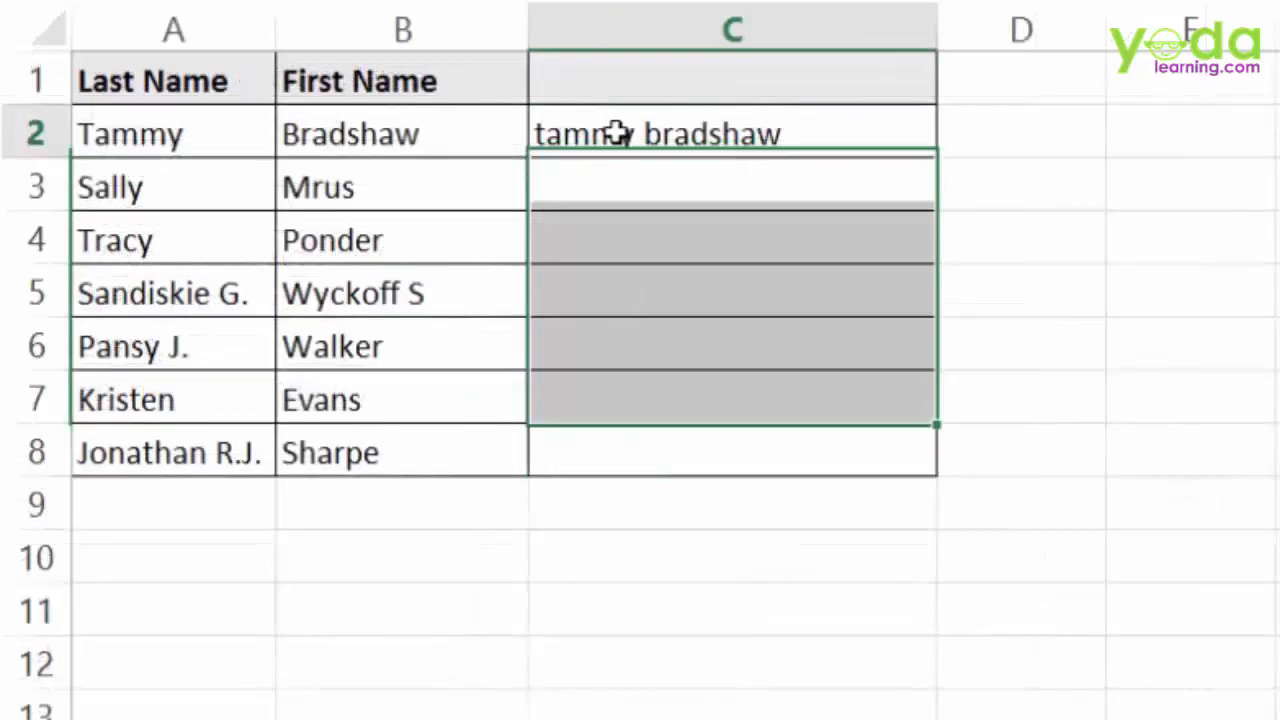
left_click(617, 132)
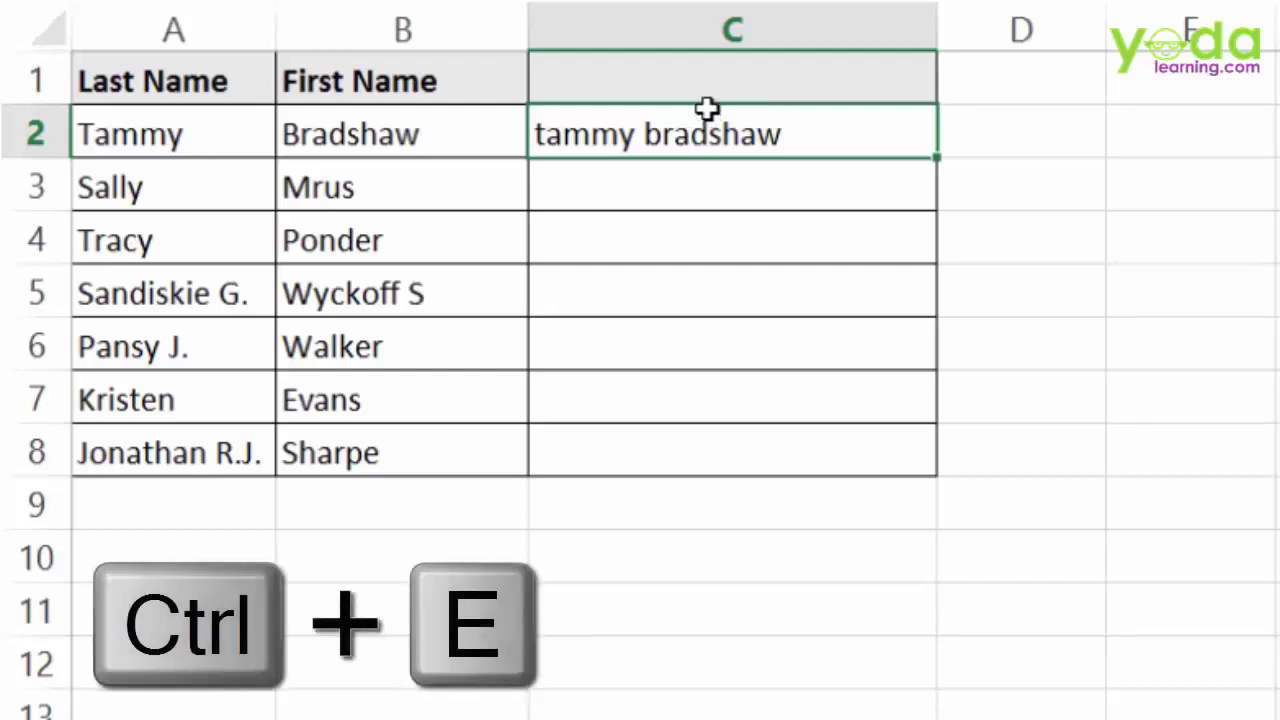
key("ctrl+e")
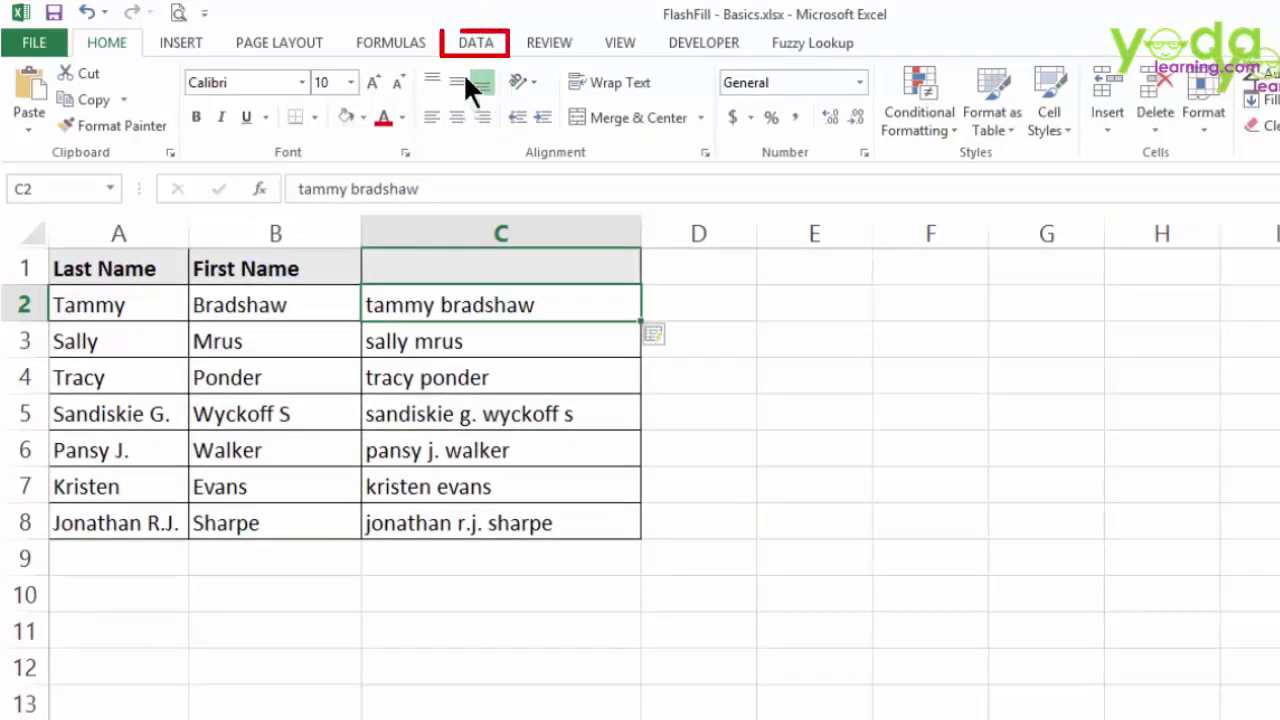
left_click(472, 45)
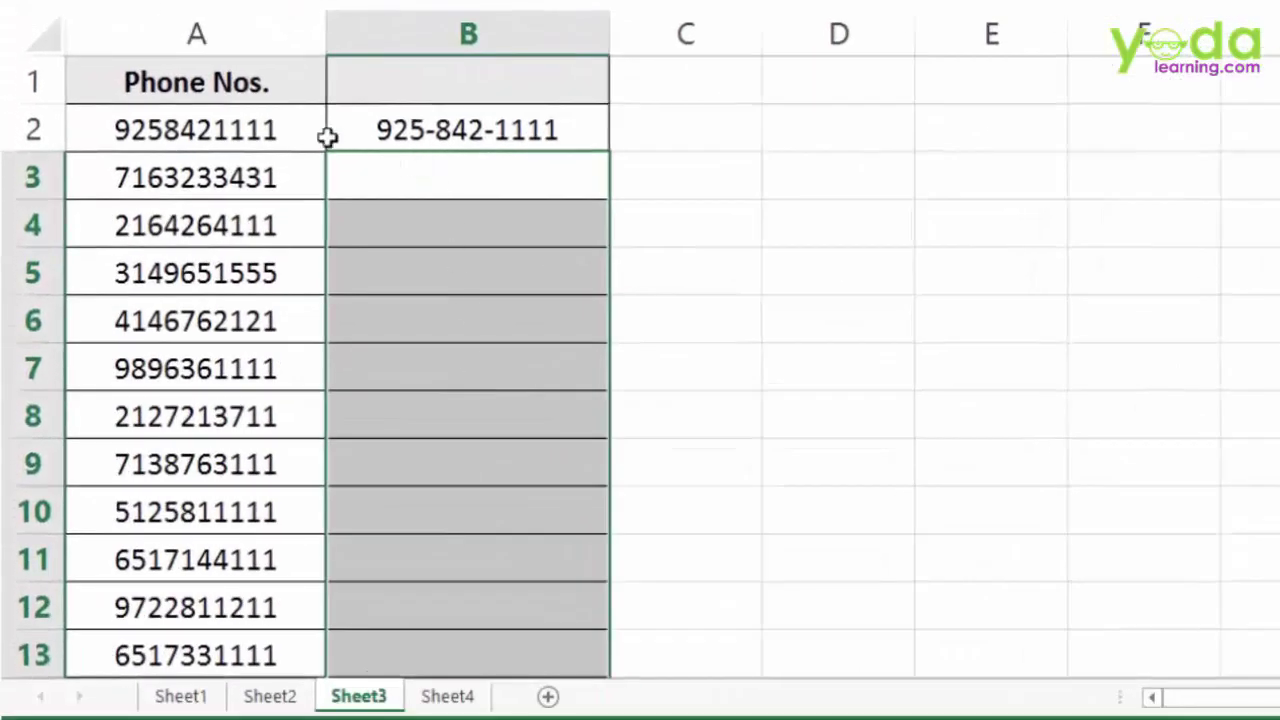
left_click(203, 30)
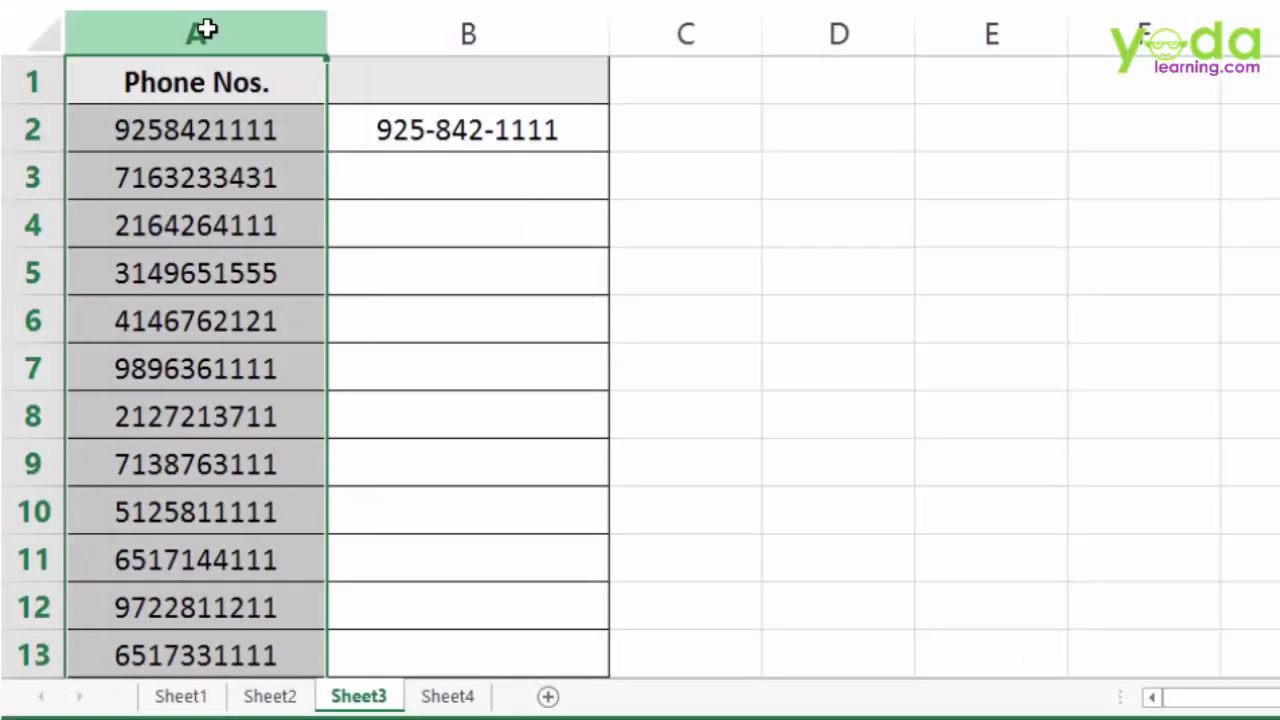
left_click(470, 138)
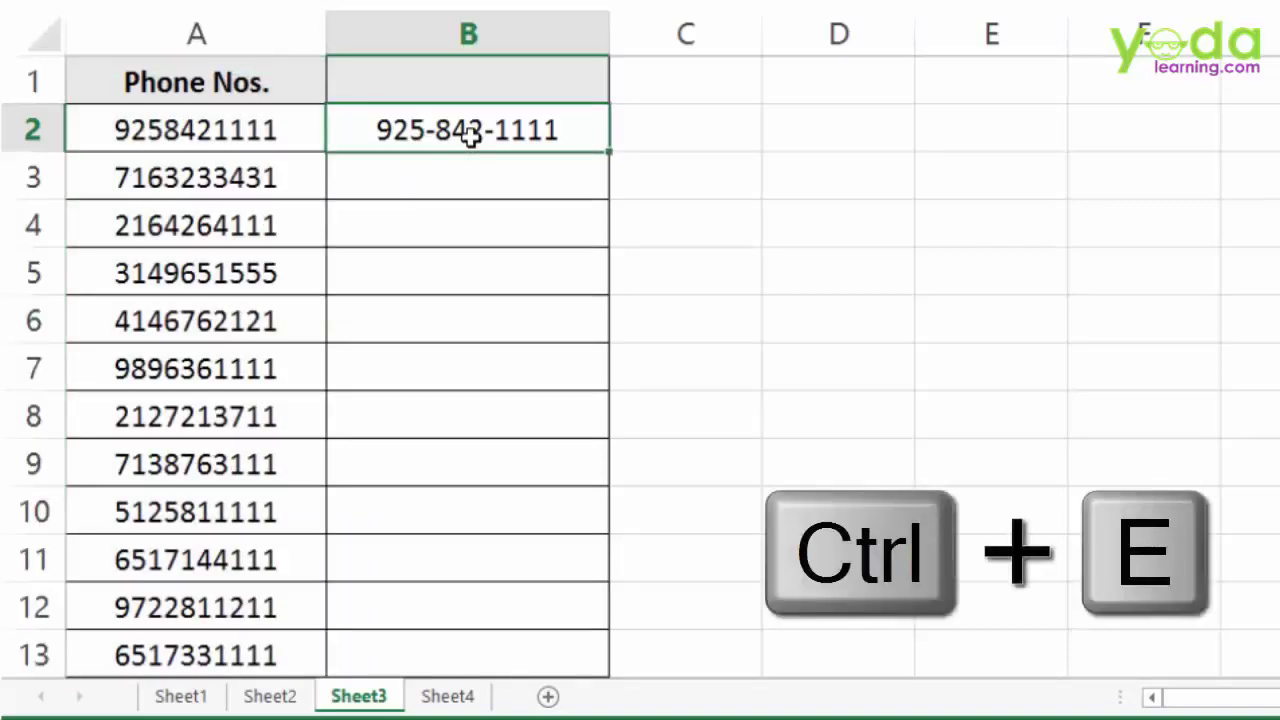
key("ctrl+e")
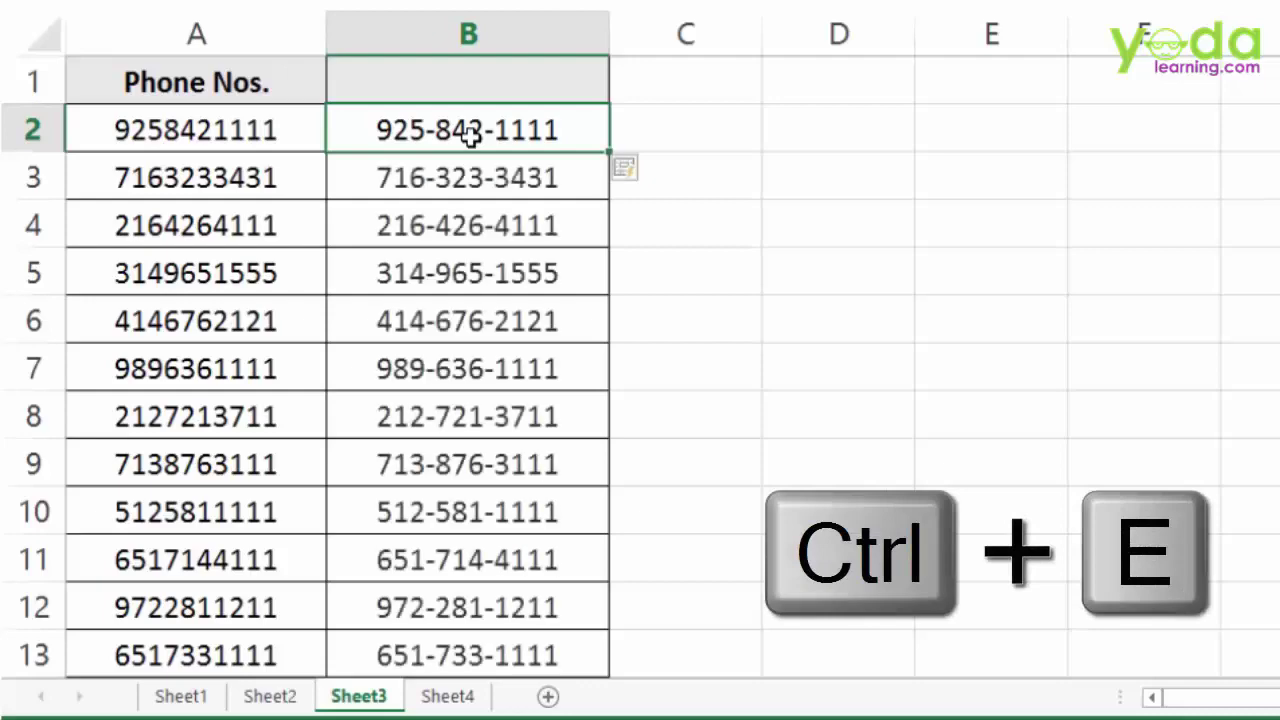
left_click(480, 700)
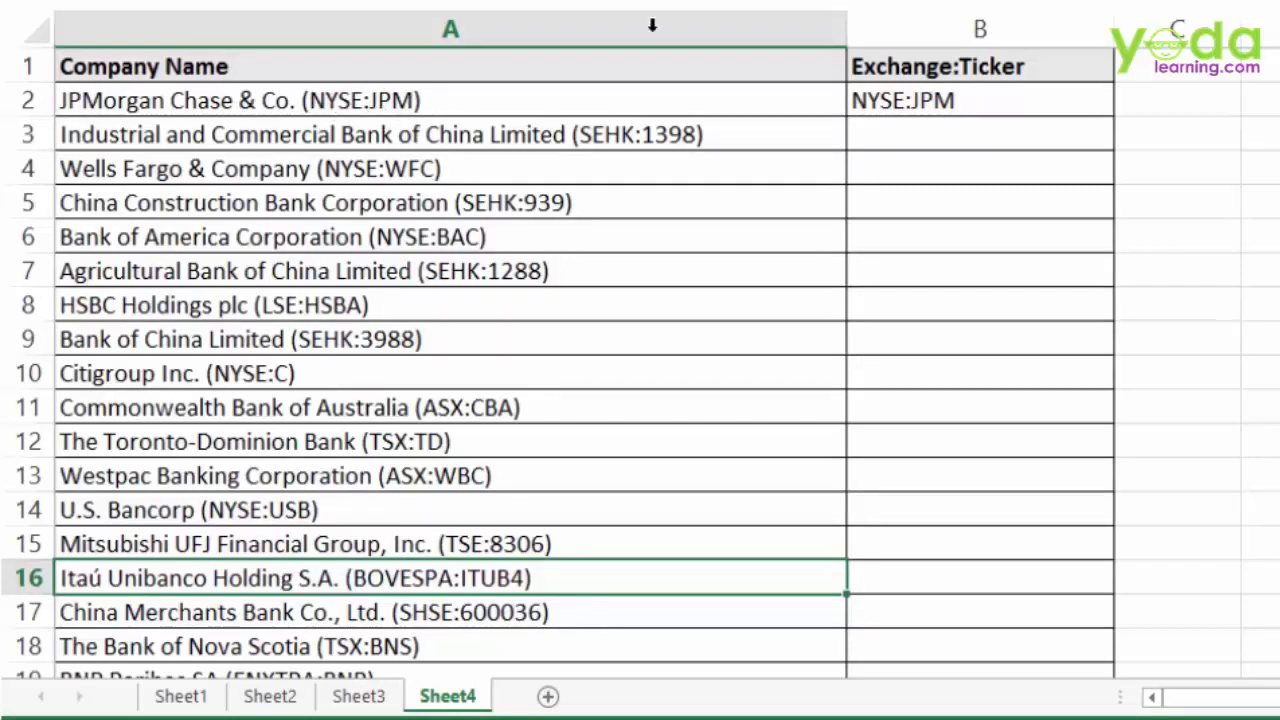
Step: Flash Fill the Exchange:Ticker column from the NYSE:JPM example in B2
left_click(922, 100)
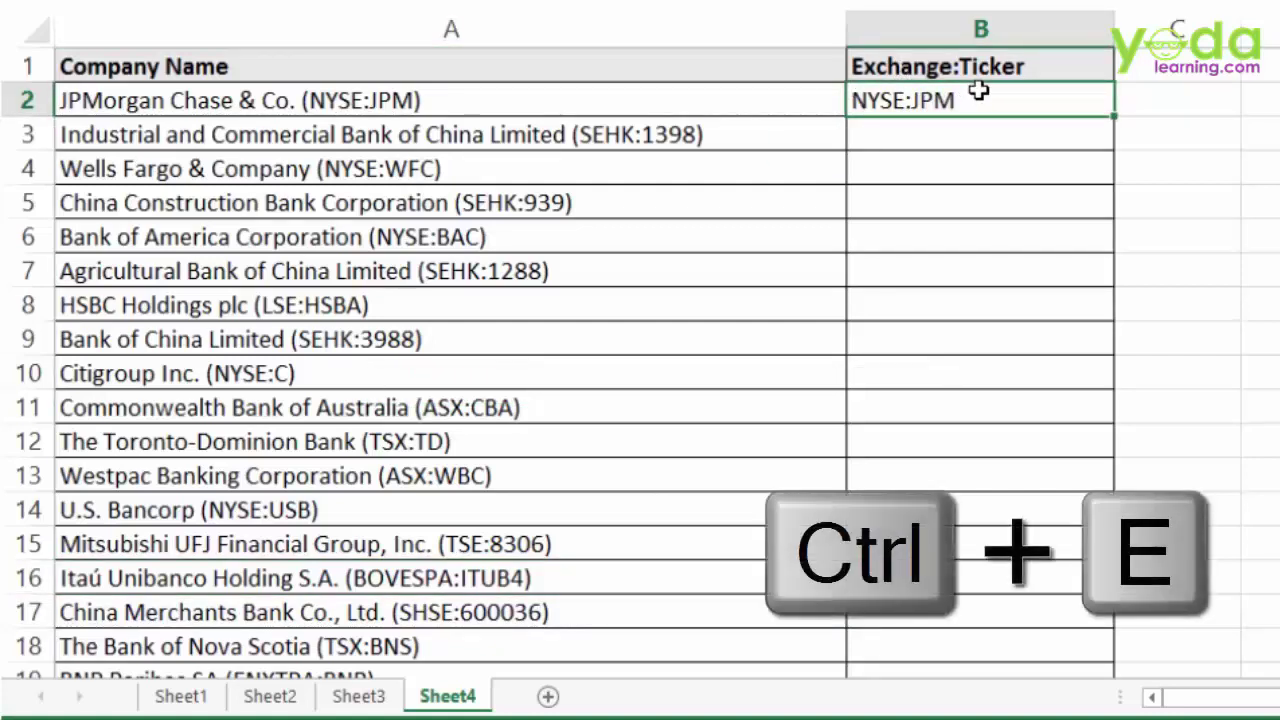
key("ctrl+e")
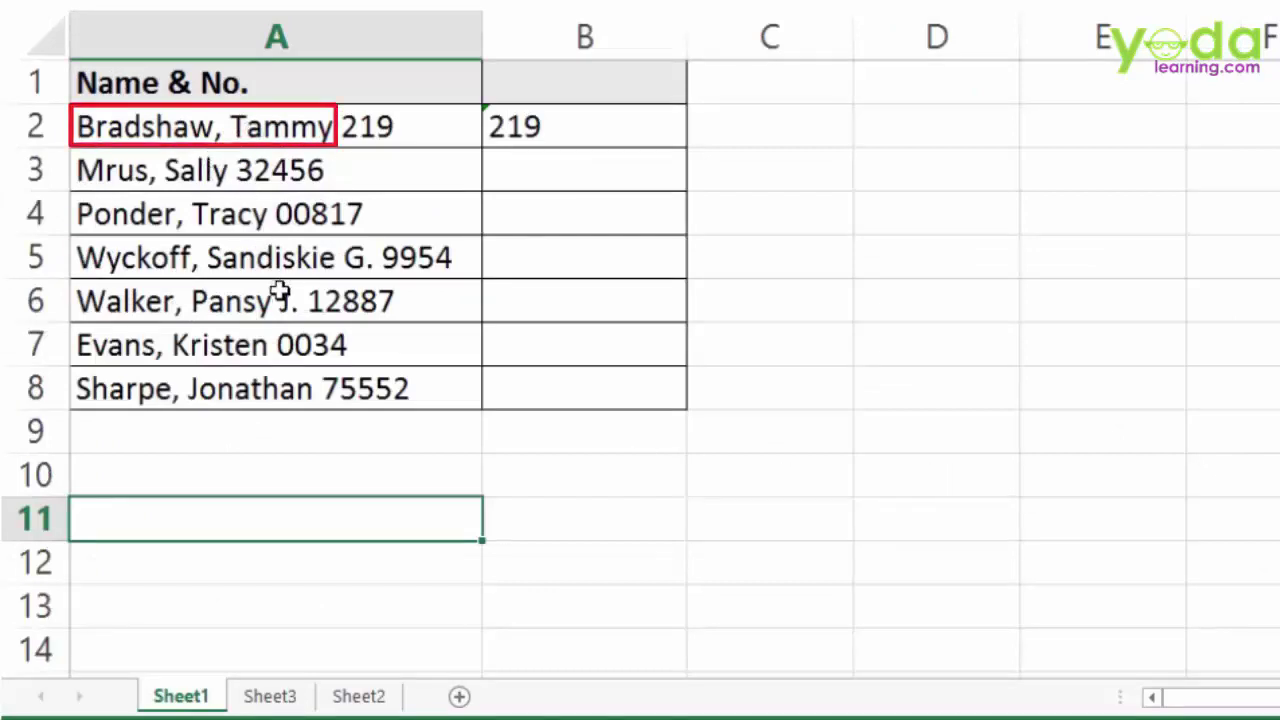
Step: Re-enter 219 as a number in B2, Flash Fill the numbers, then undo the fill
left_click(540, 116)
key("Delete")
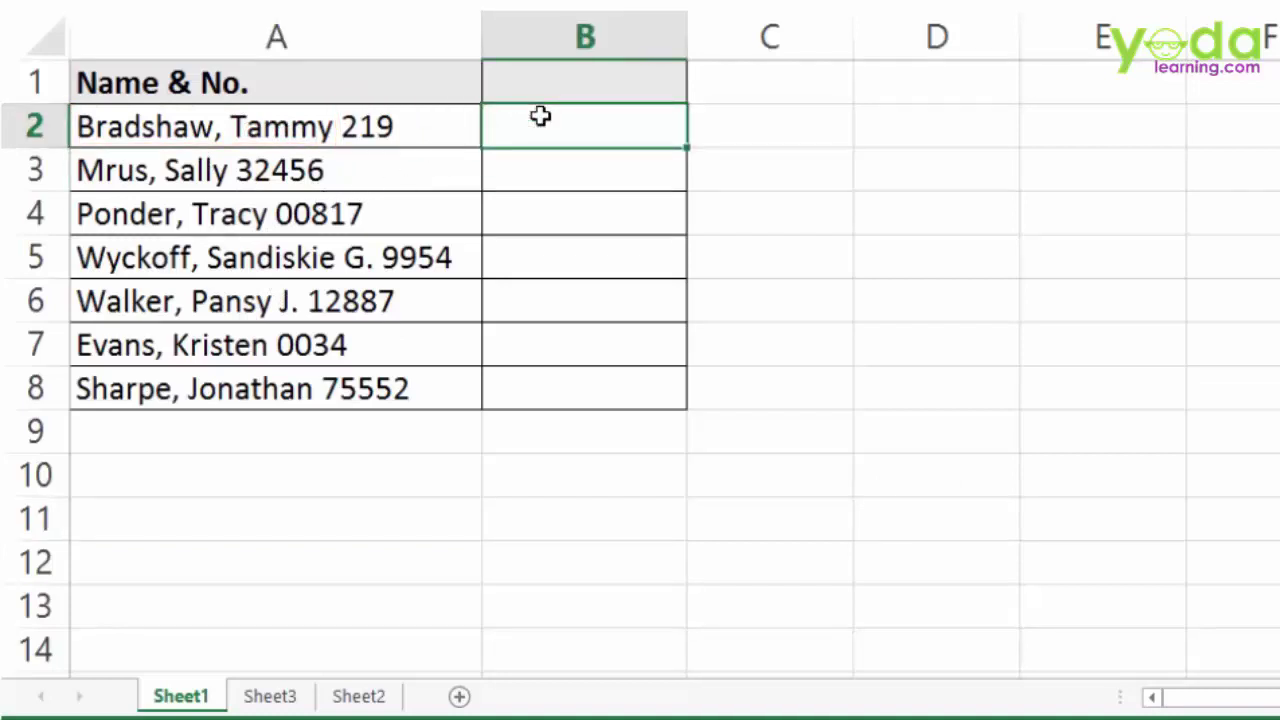
type("219")
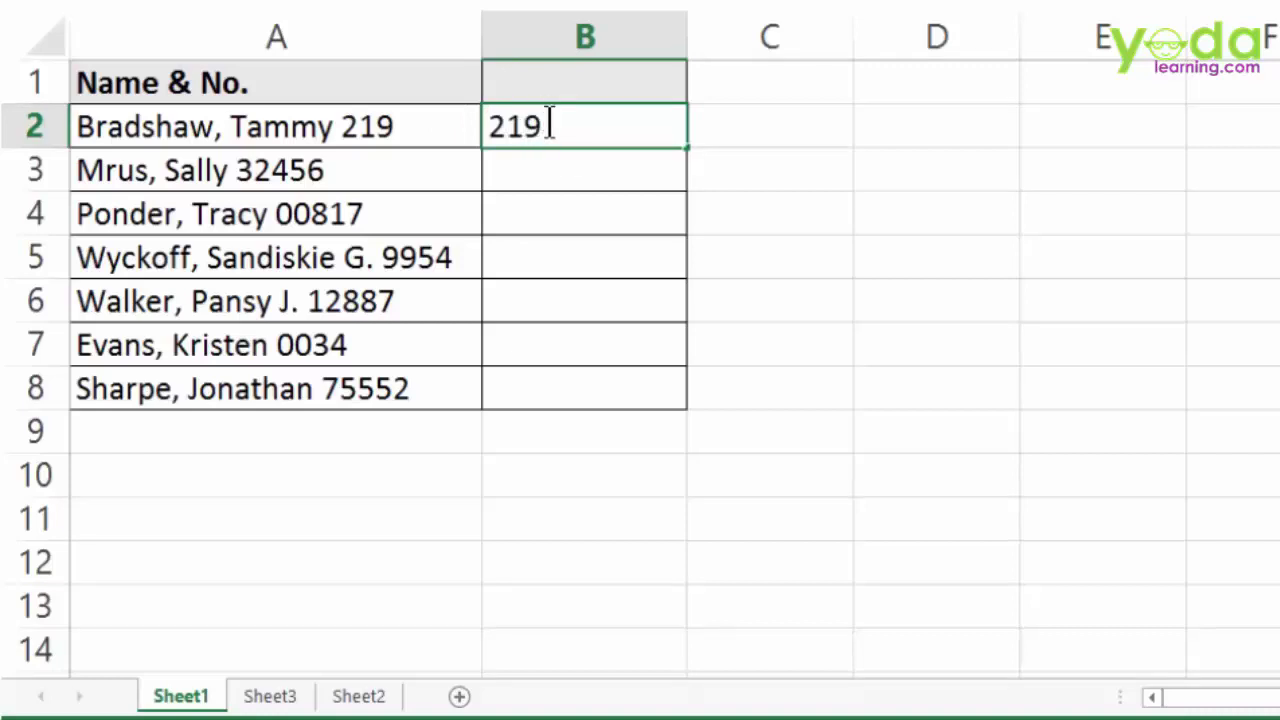
key("Return")
left_click(562, 122)
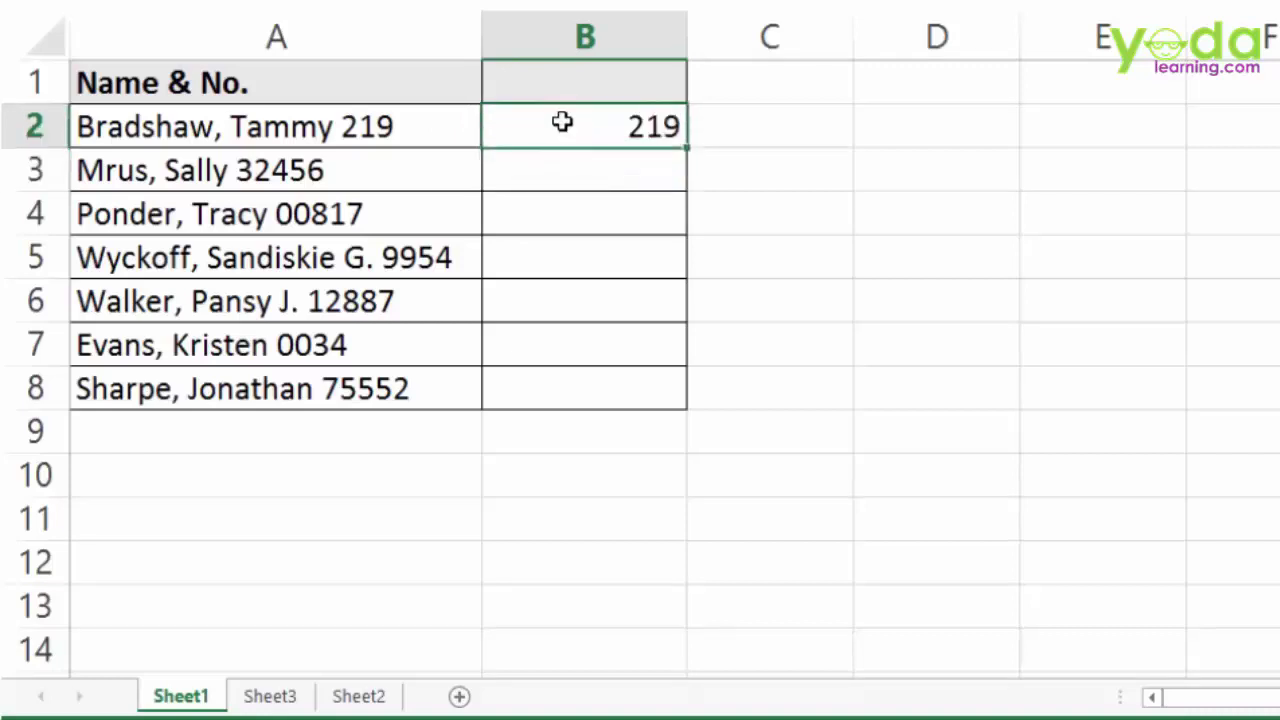
key("ctrl+e")
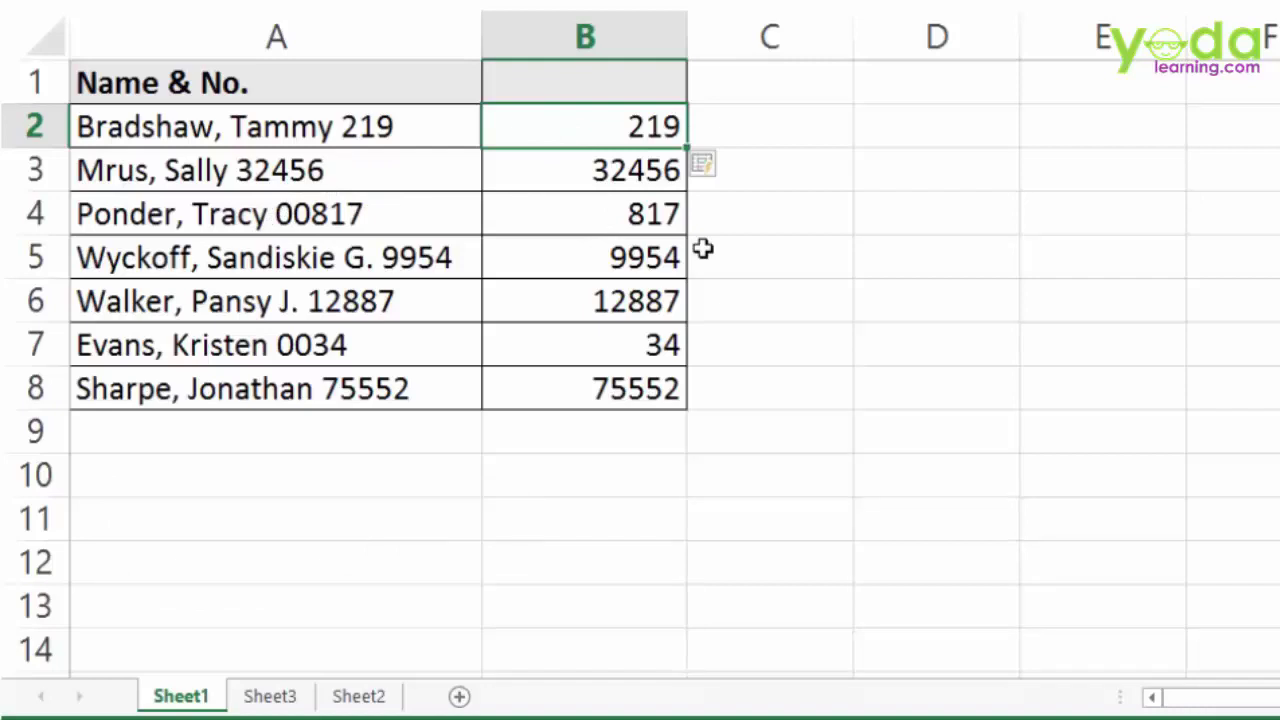
key("ctrl+z")
Step: Re-enter 219 as text in B2 and Flash Fill the trailing numbers into B3:B8
double_click(609, 126)
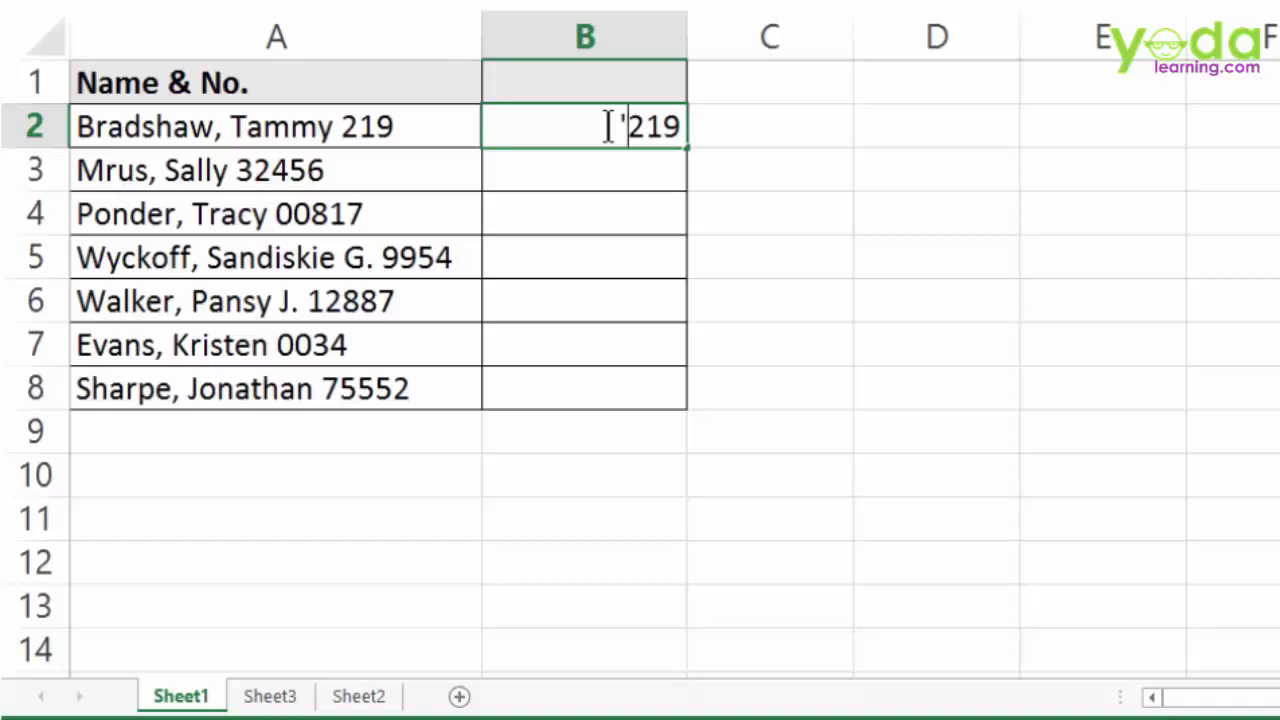
left_click_drag(583, 126, 725, 128)
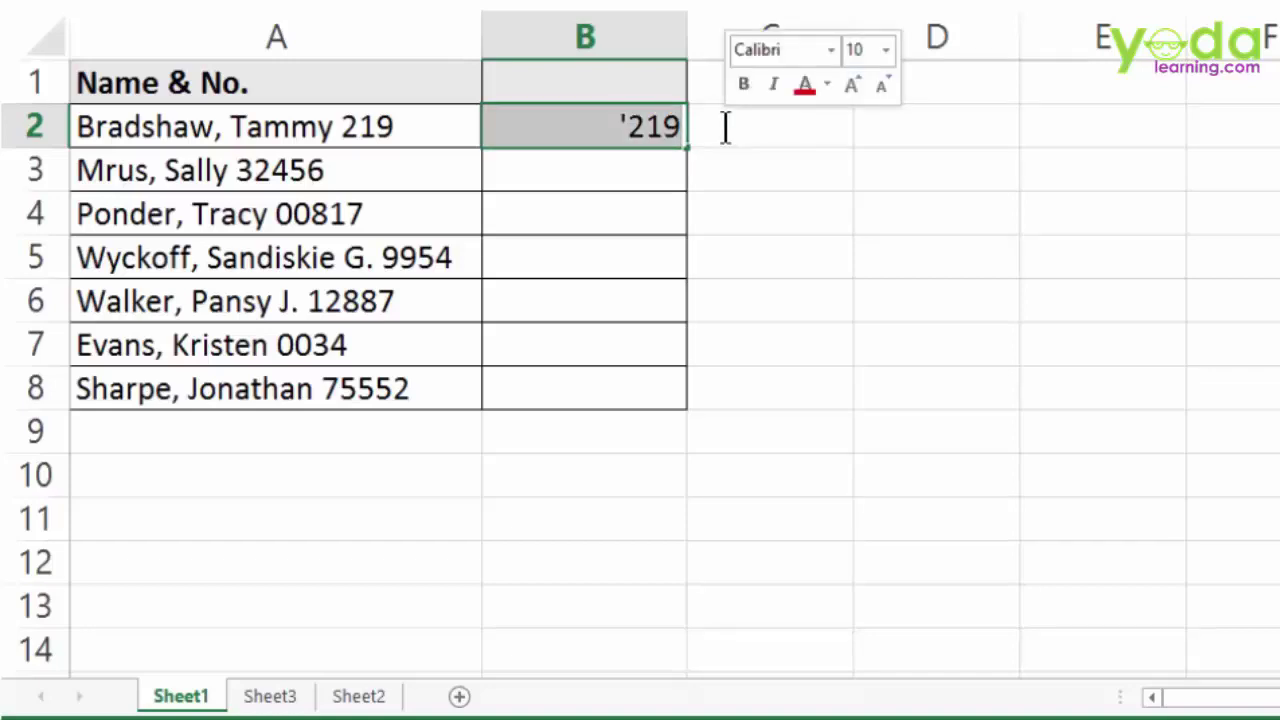
key("Return")
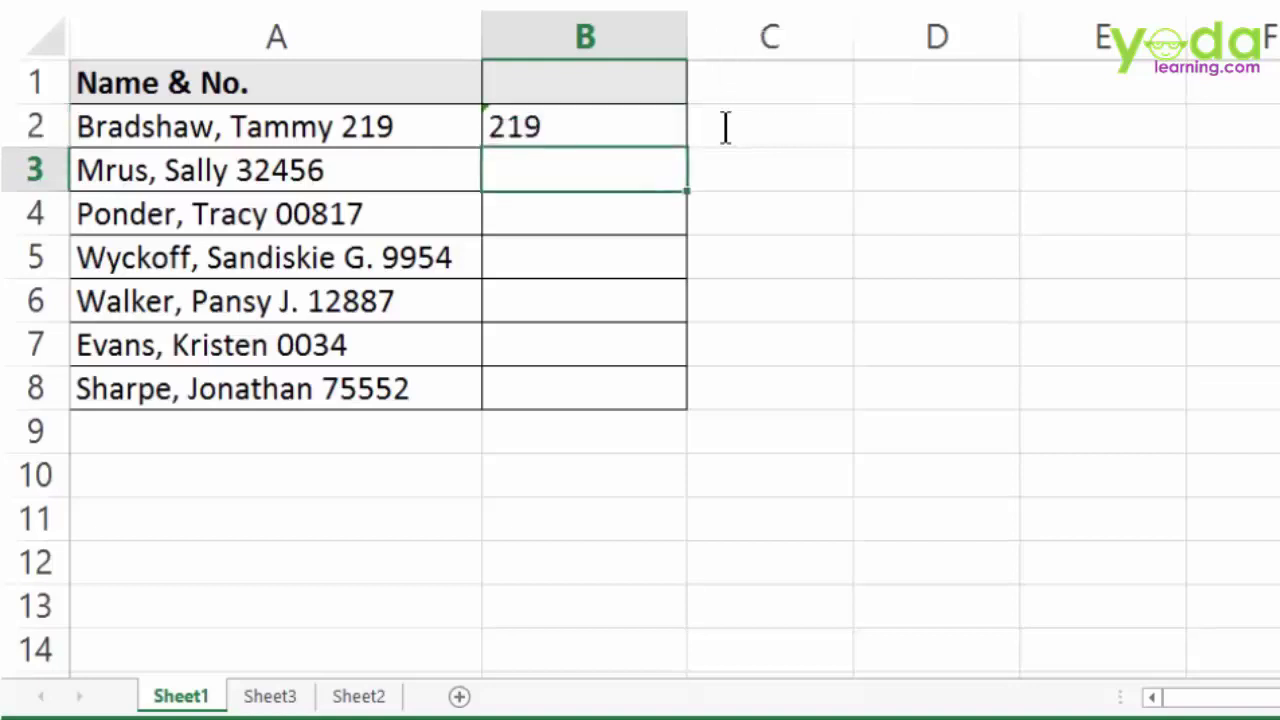
left_click(522, 130)
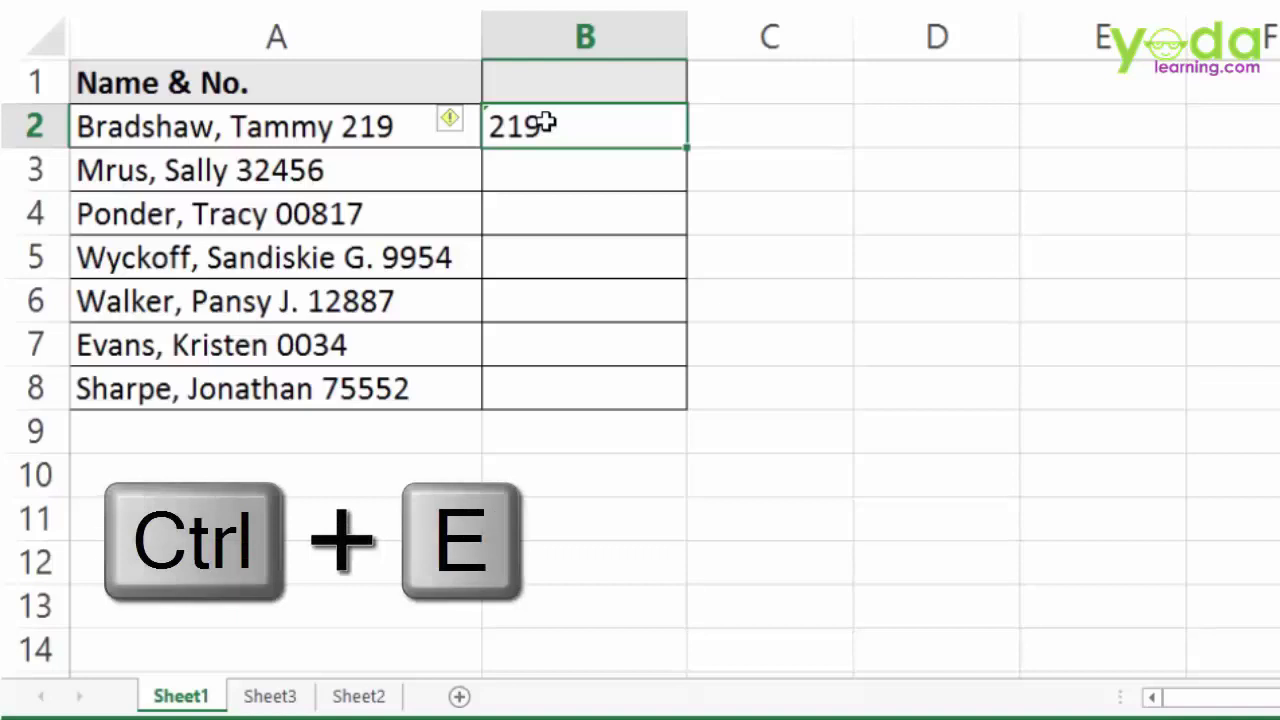
key("ctrl+e")
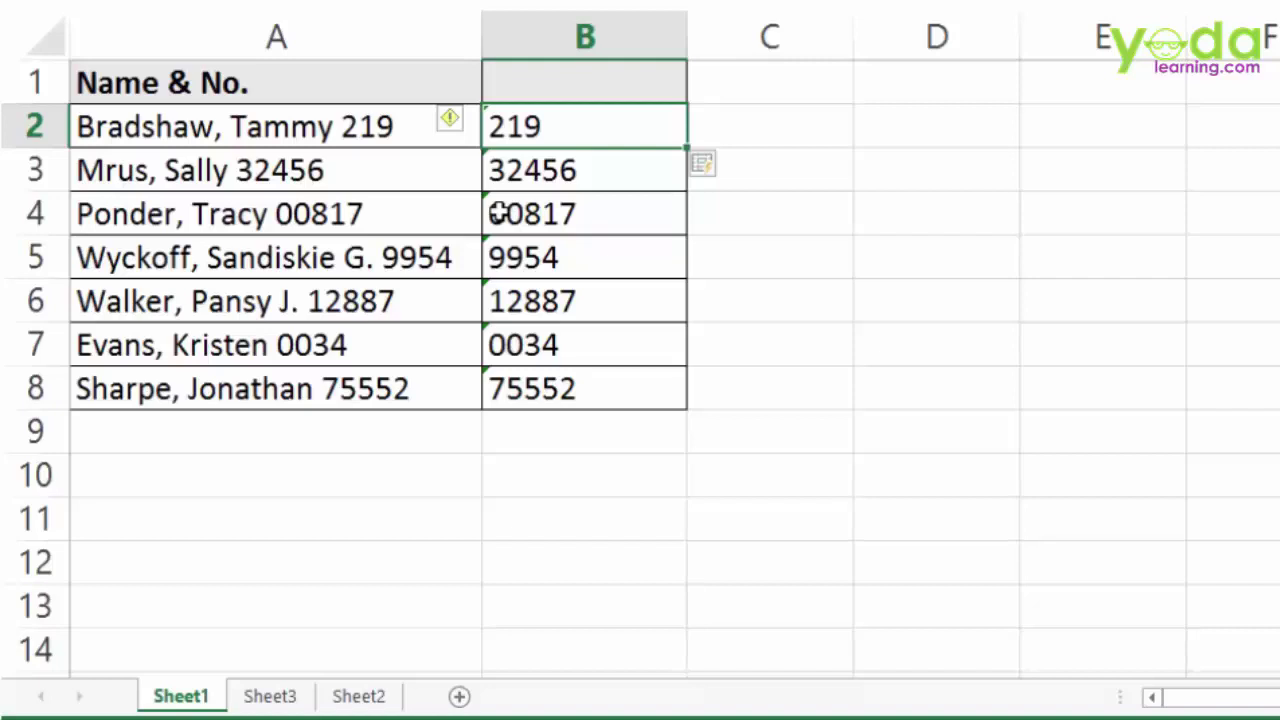
left_click(364, 697)
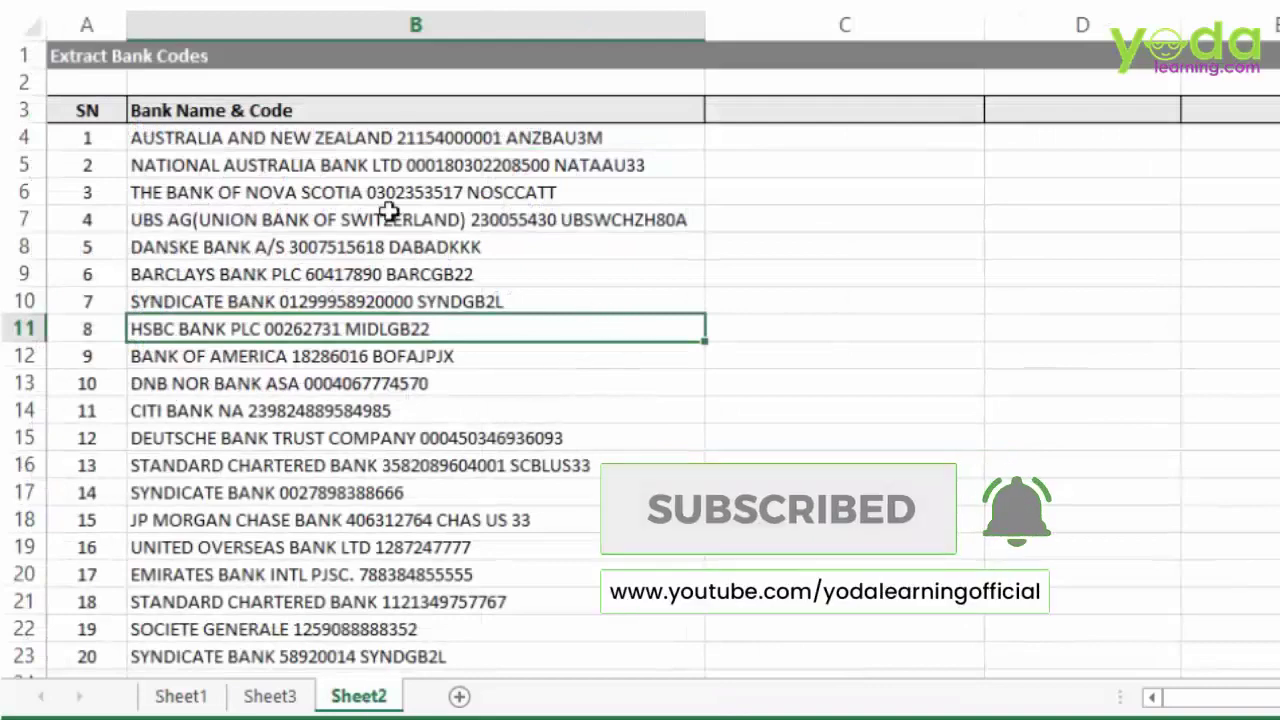
double_click(133, 137)
left_click_drag(128, 137, 393, 137)
double_click(428, 137)
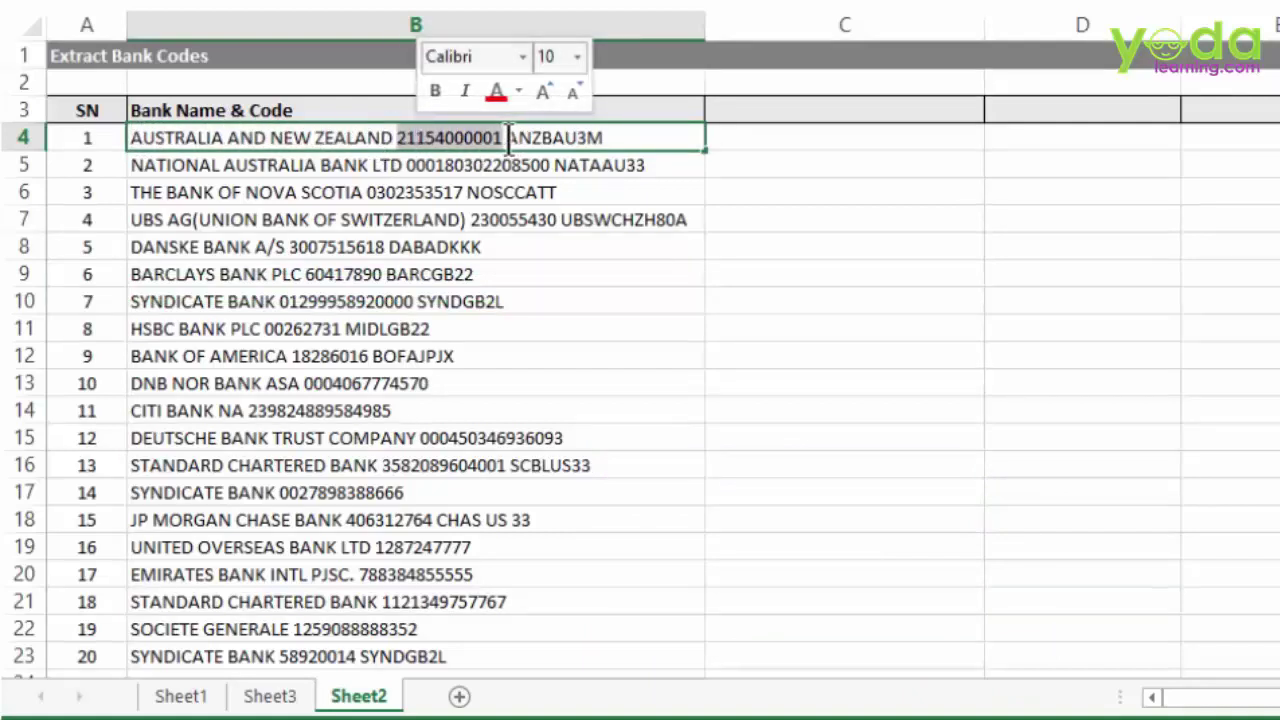
left_click_drag(507, 137, 634, 137)
double_click(434, 137)
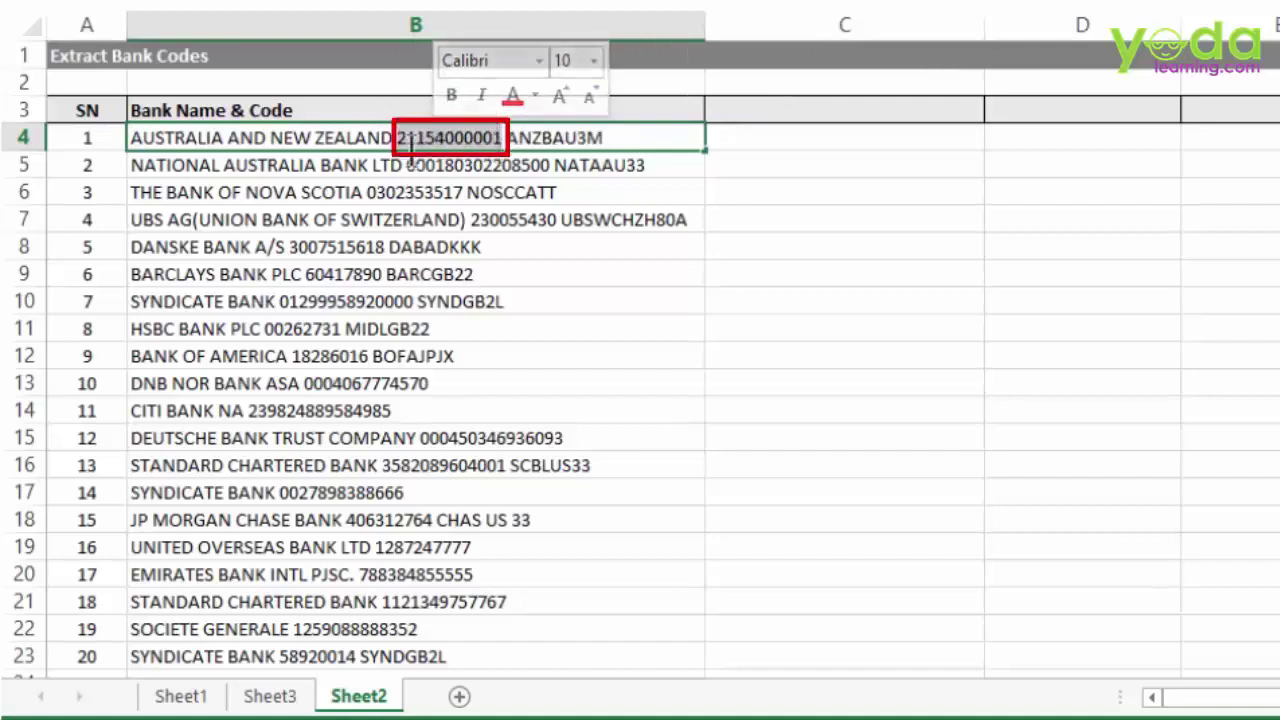
right_click(446, 137)
left_click(490, 186)
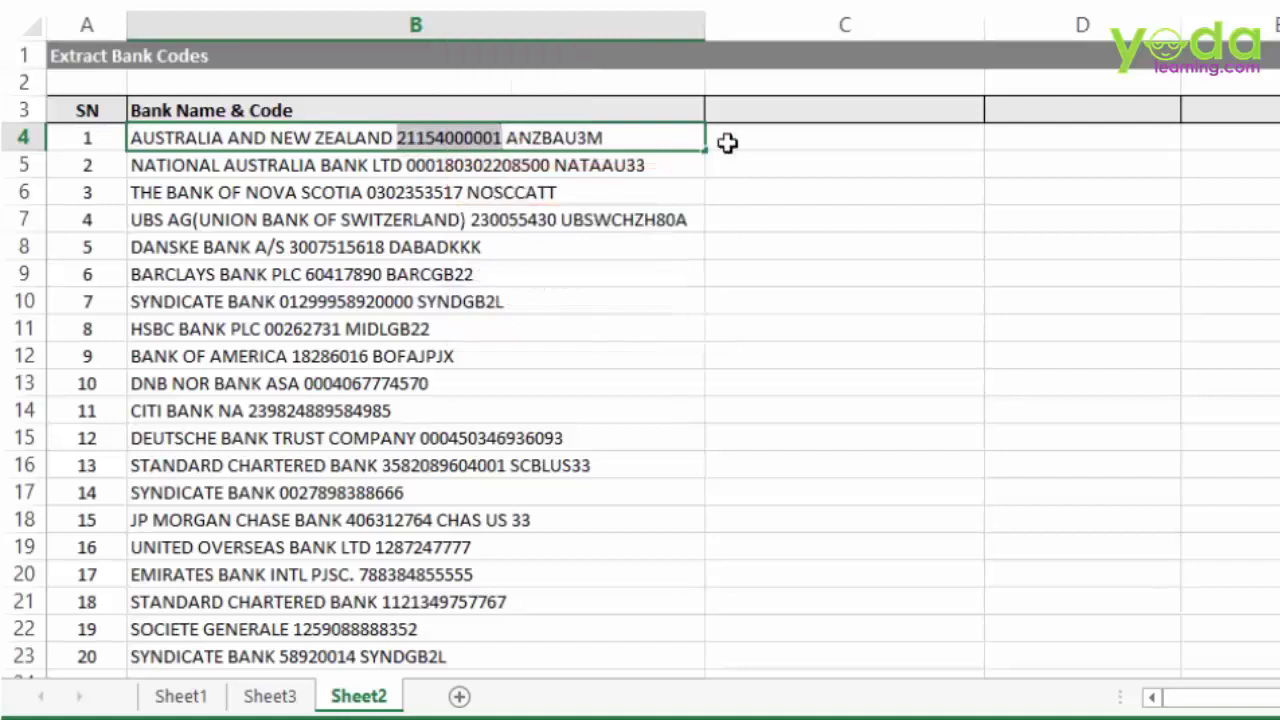
double_click(757, 137)
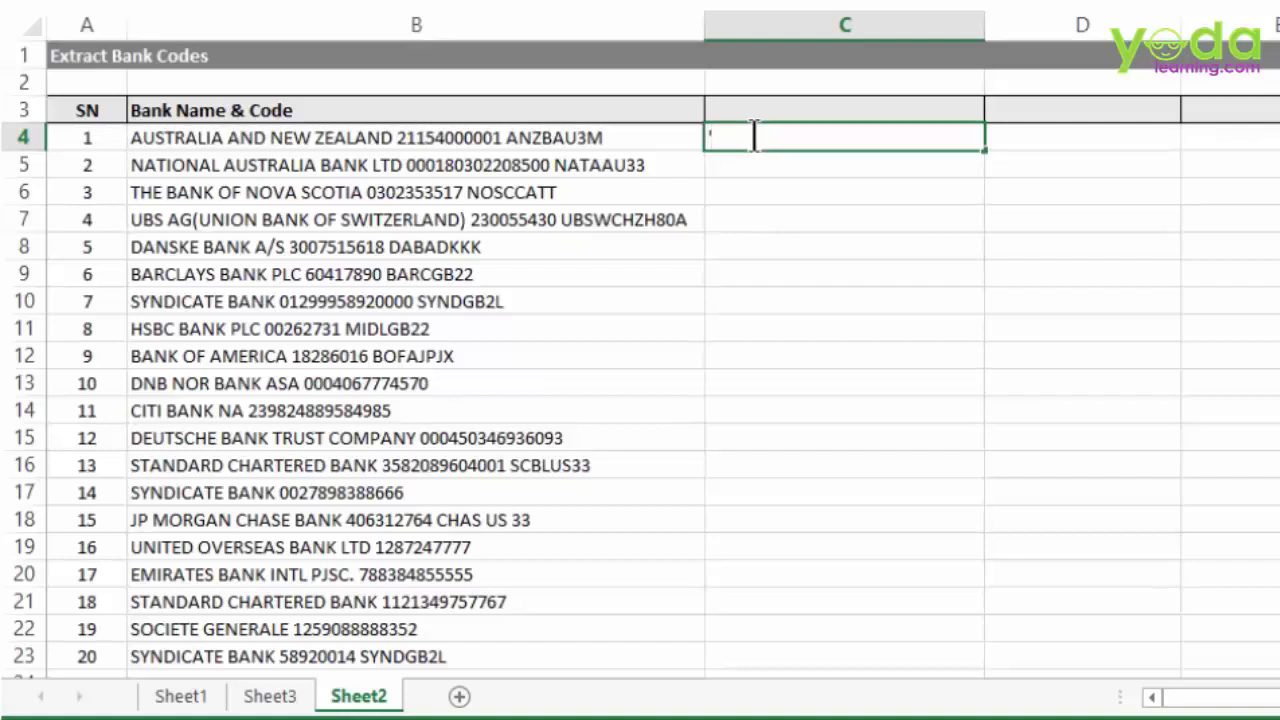
key("ctrl+v")
key("Return")
left_click(737, 138)
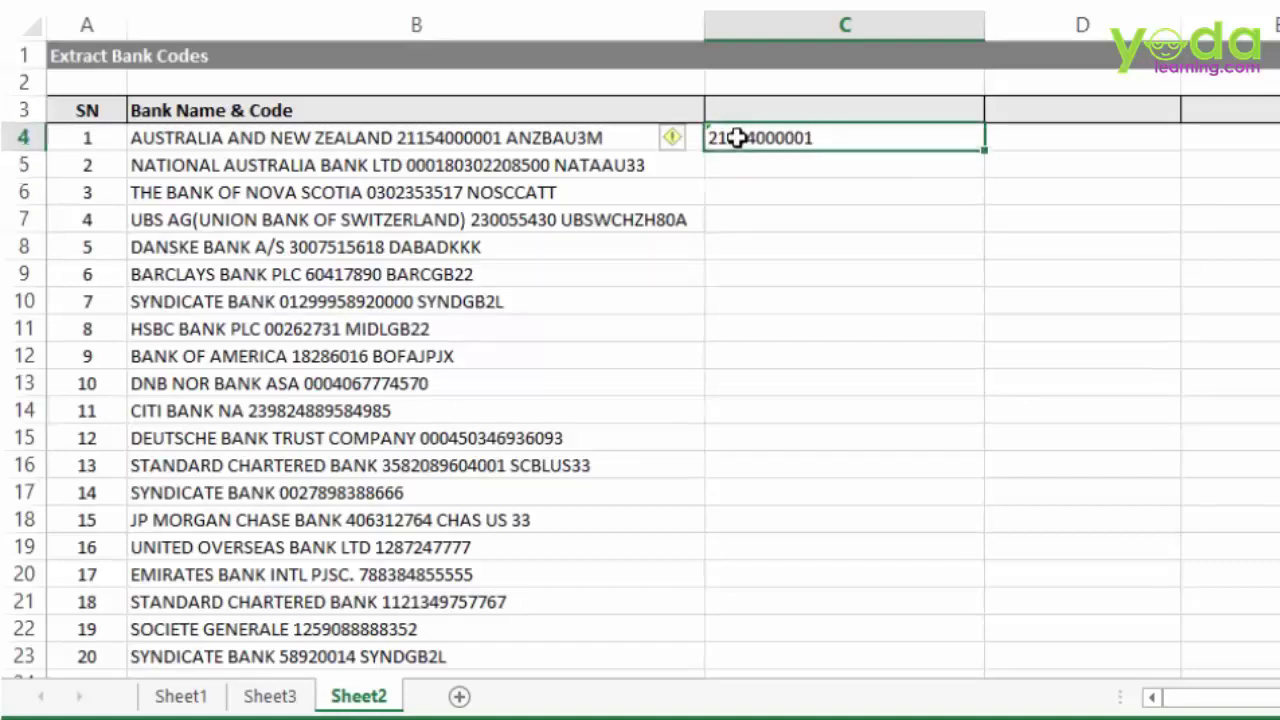
key("ctrl+e")
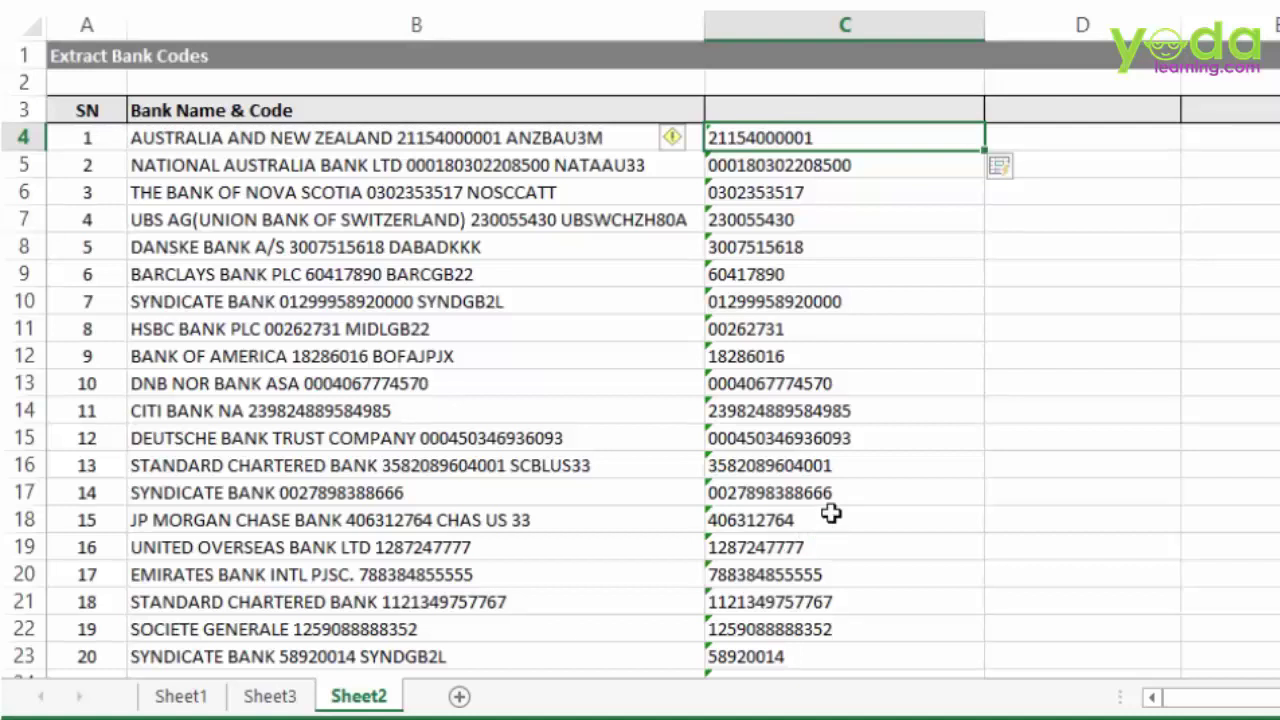
Step: Autofit column C to the width of the numeric codes
double_click(396, 138)
double_click(558, 138)
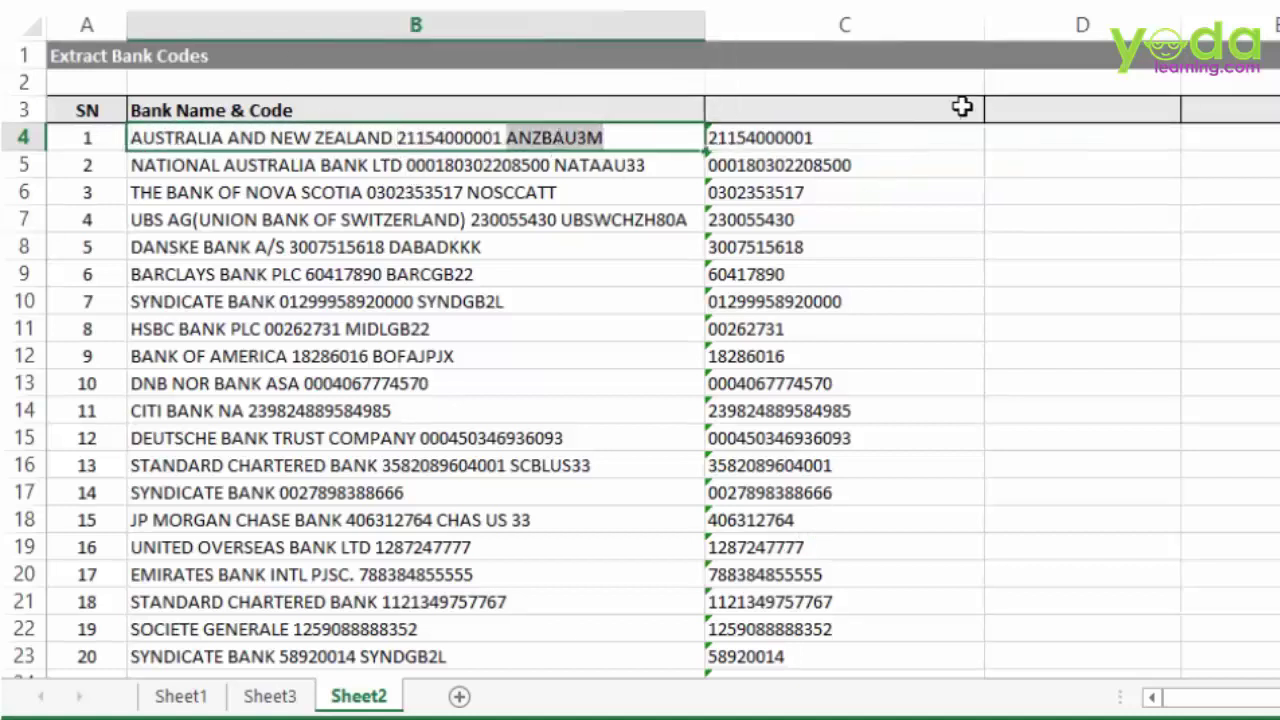
double_click(984, 25)
left_click(980, 23)
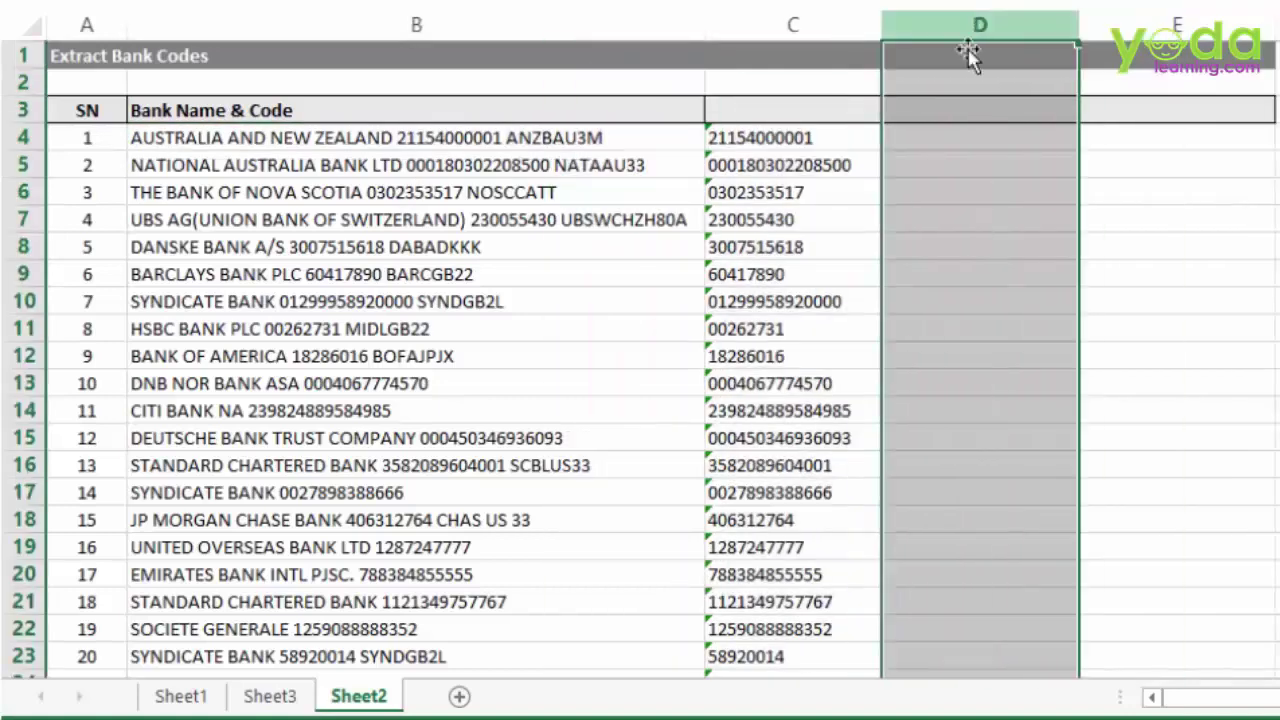
Step: Select the bank name AUSTRALIA AND NEW ZEALAND in B4 for use in column D
left_click(922, 169)
double_click(390, 138)
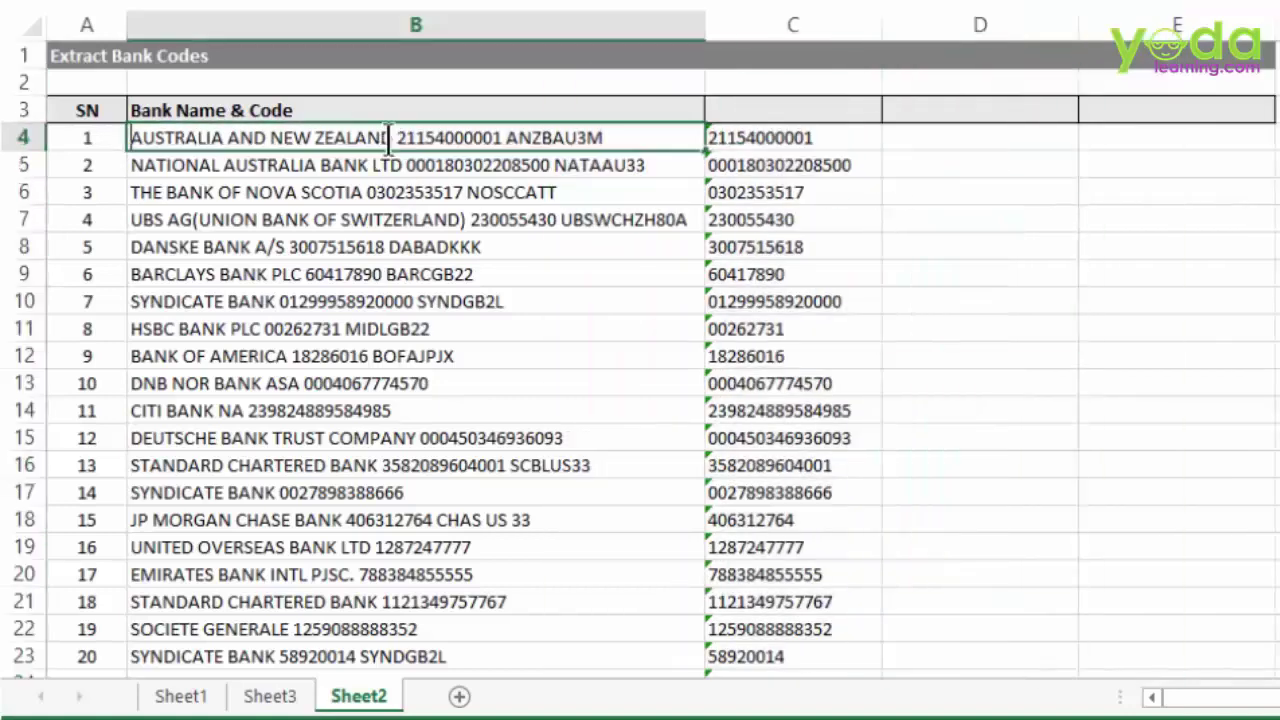
left_click_drag(390, 138, 112, 145)
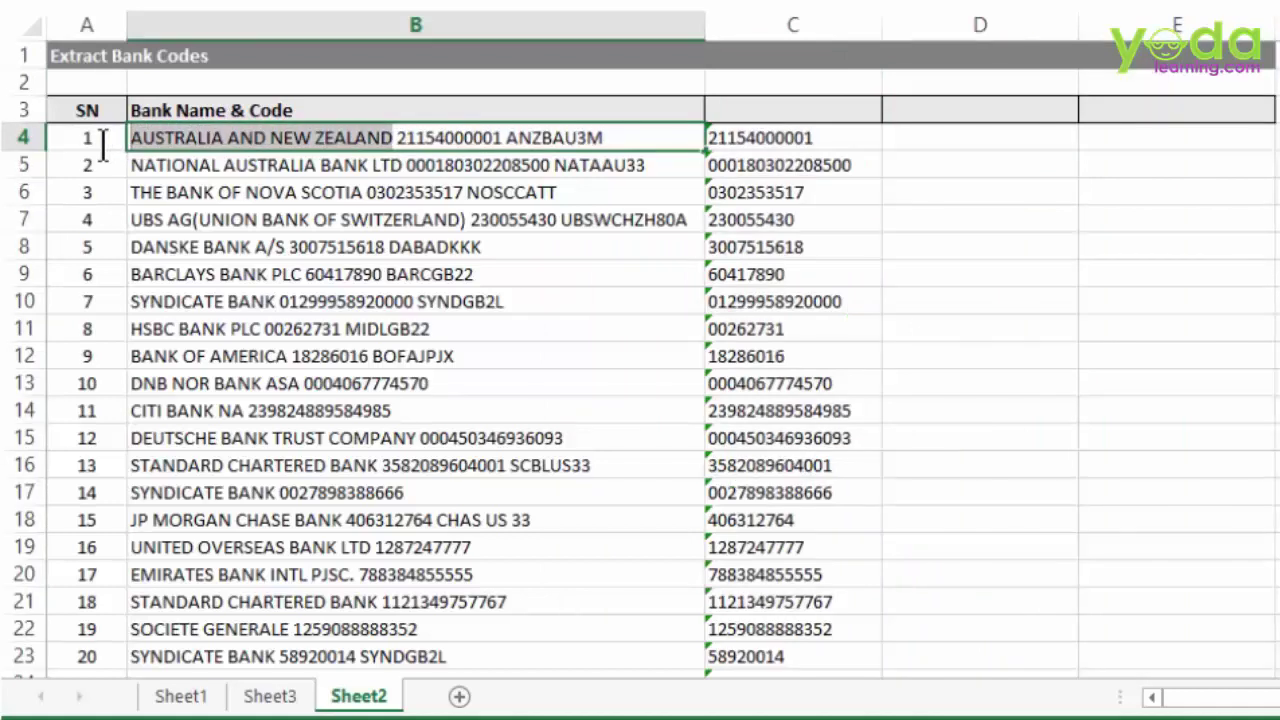
left_click(976, 140)
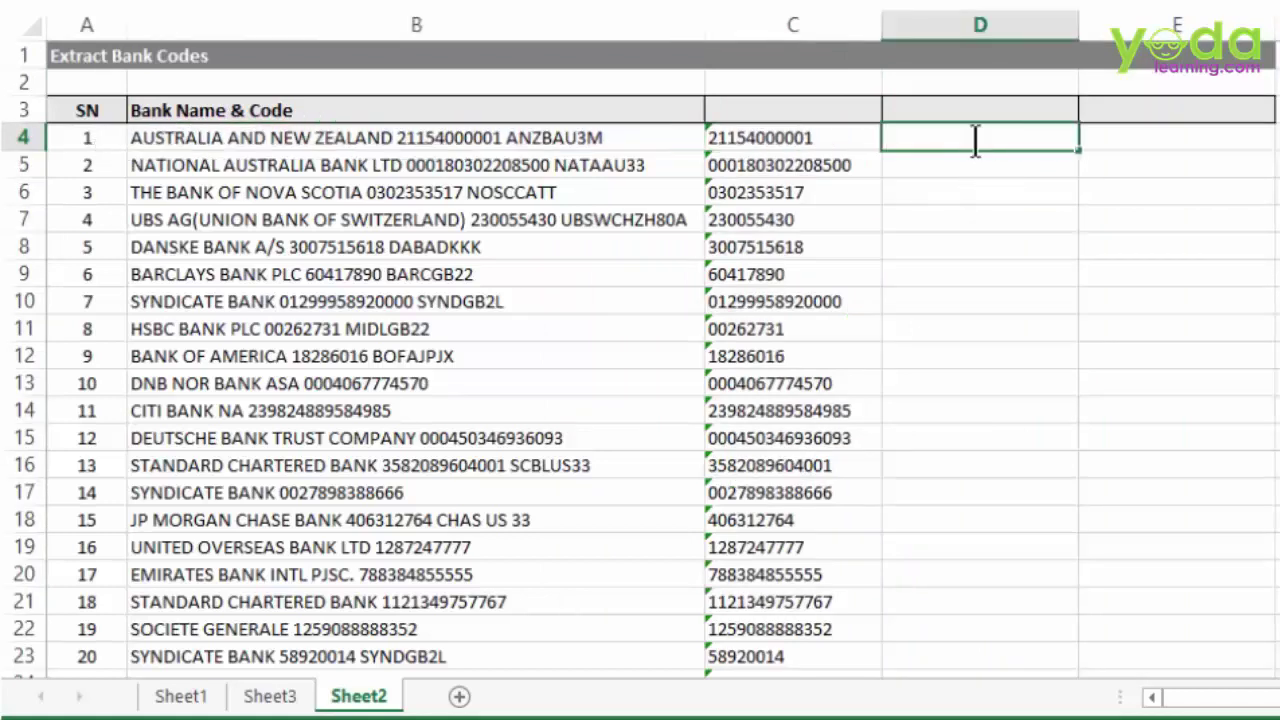
Step: Paste AUSTRALIA AND NEW ZEALAND into D4 and Flash Fill bank names down column D
key("ctrl+v")
key("Return")
left_click(976, 140)
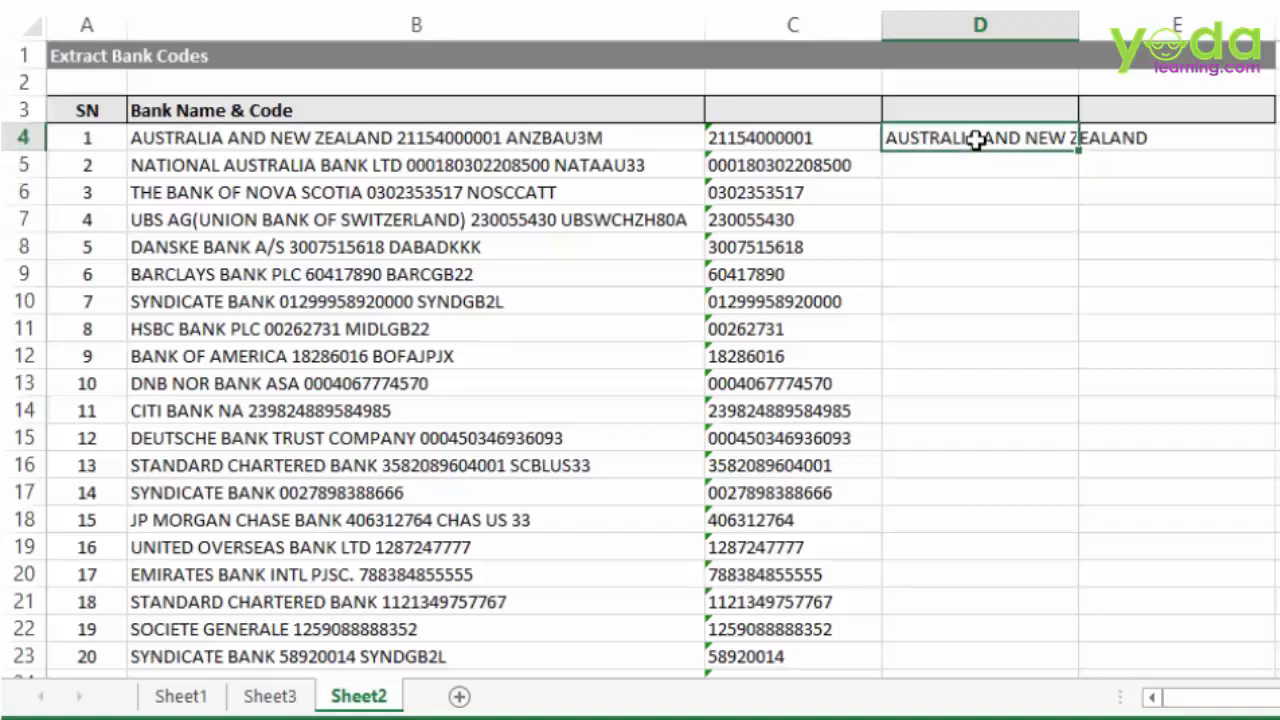
key("ctrl+e")
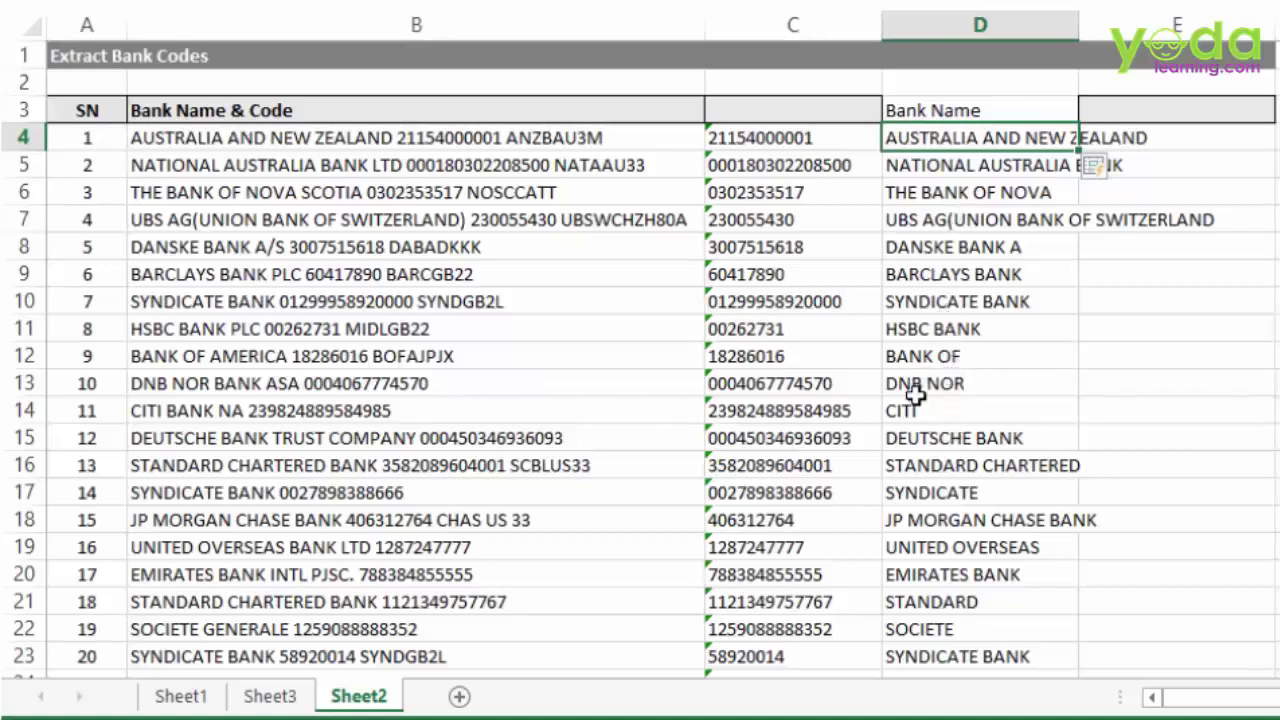
key("Down")
key("Down")
key("Down")
left_click_drag(948, 502, 943, 412)
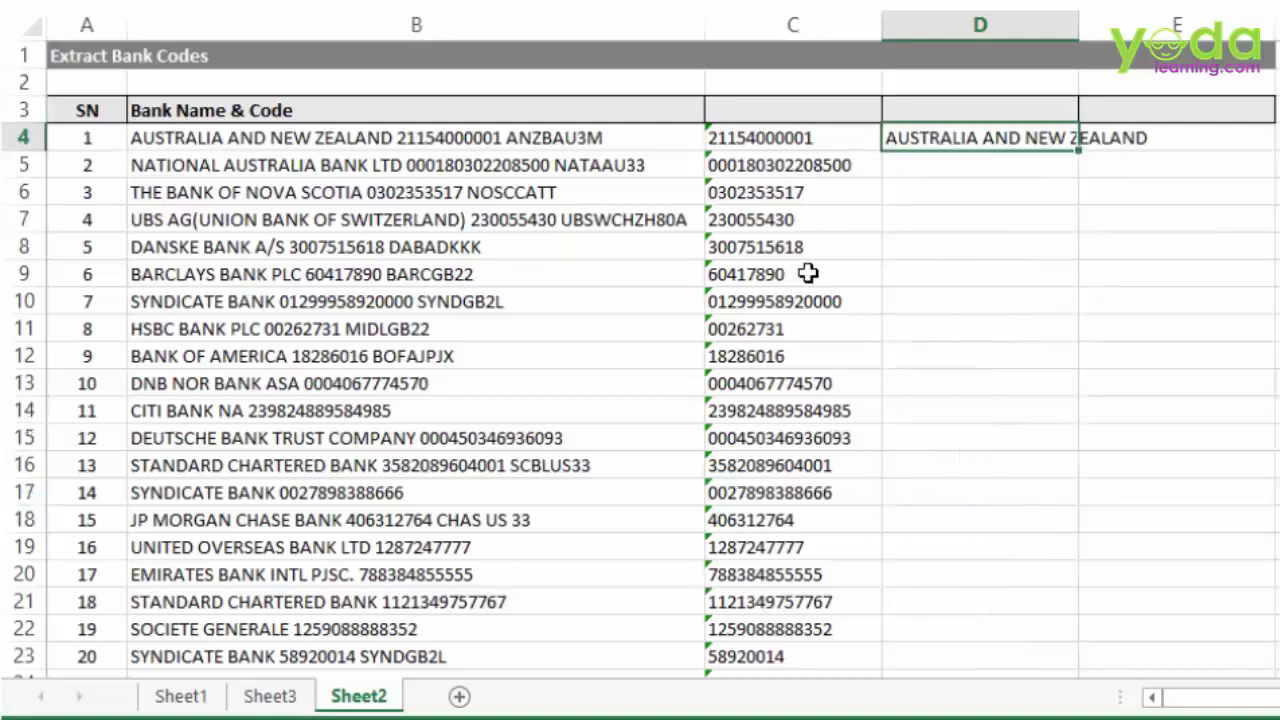
Step: Add the full UBS bank name in D7 as a second example and refill column D
left_click(468, 218)
double_click(468, 218)
left_click_drag(468, 218, 3, 203)
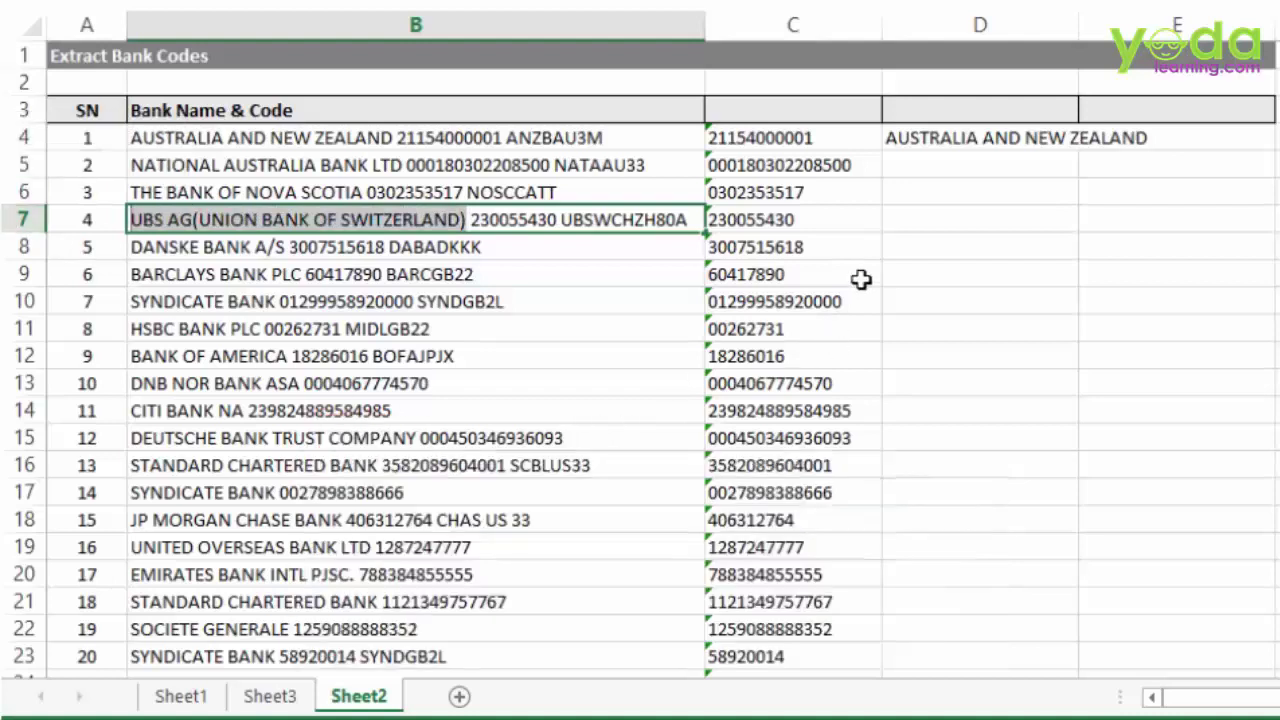
key("ctrl+c")
left_click(928, 217)
key("ctrl+v")
left_click(980, 312)
left_click(960, 220)
key("ctrl+e")
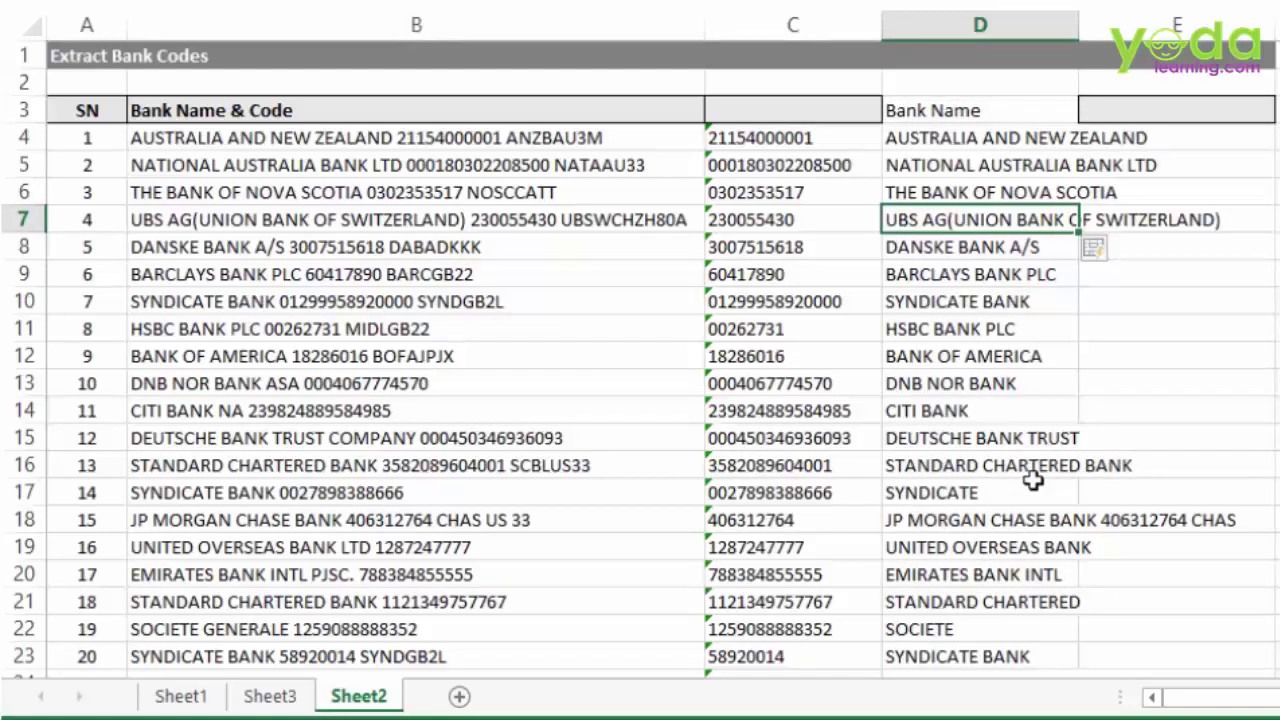
Step: Undo the Flash Fill results and clear the UBS example from D7
key("ctrl+z")
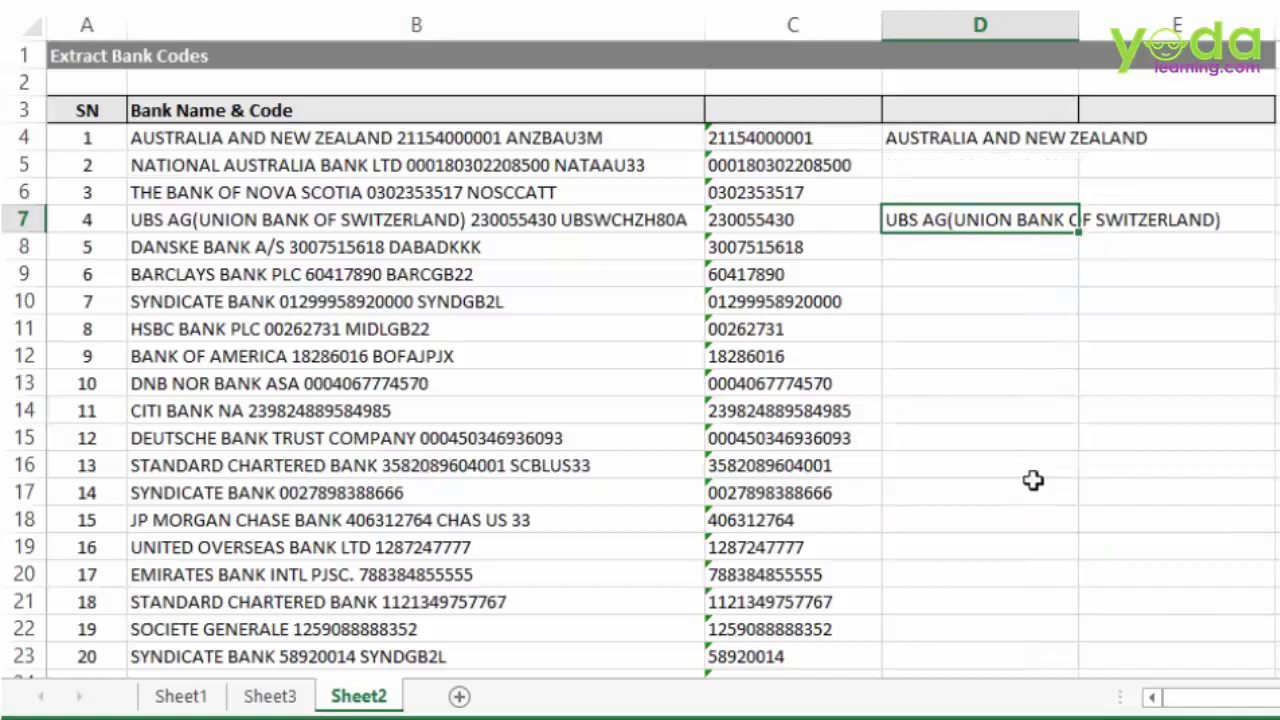
key("Delete")
key("Left")
key("Left")
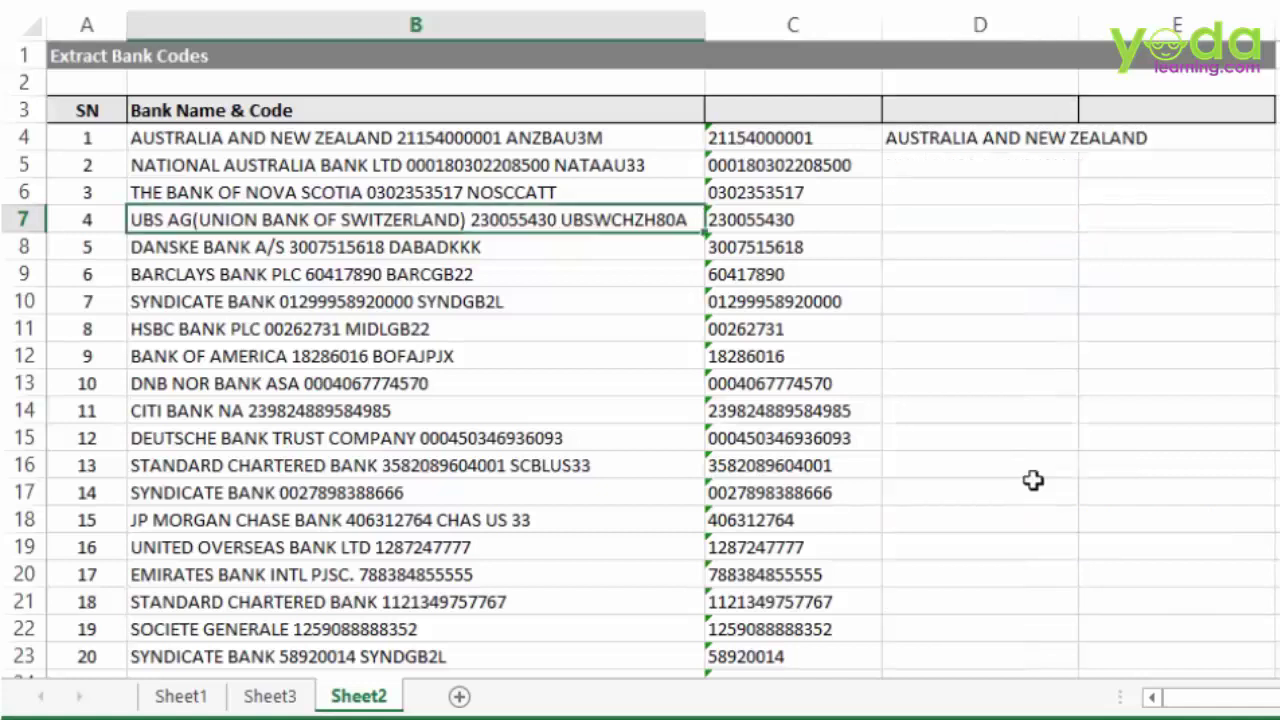
key("Right")
key("Right")
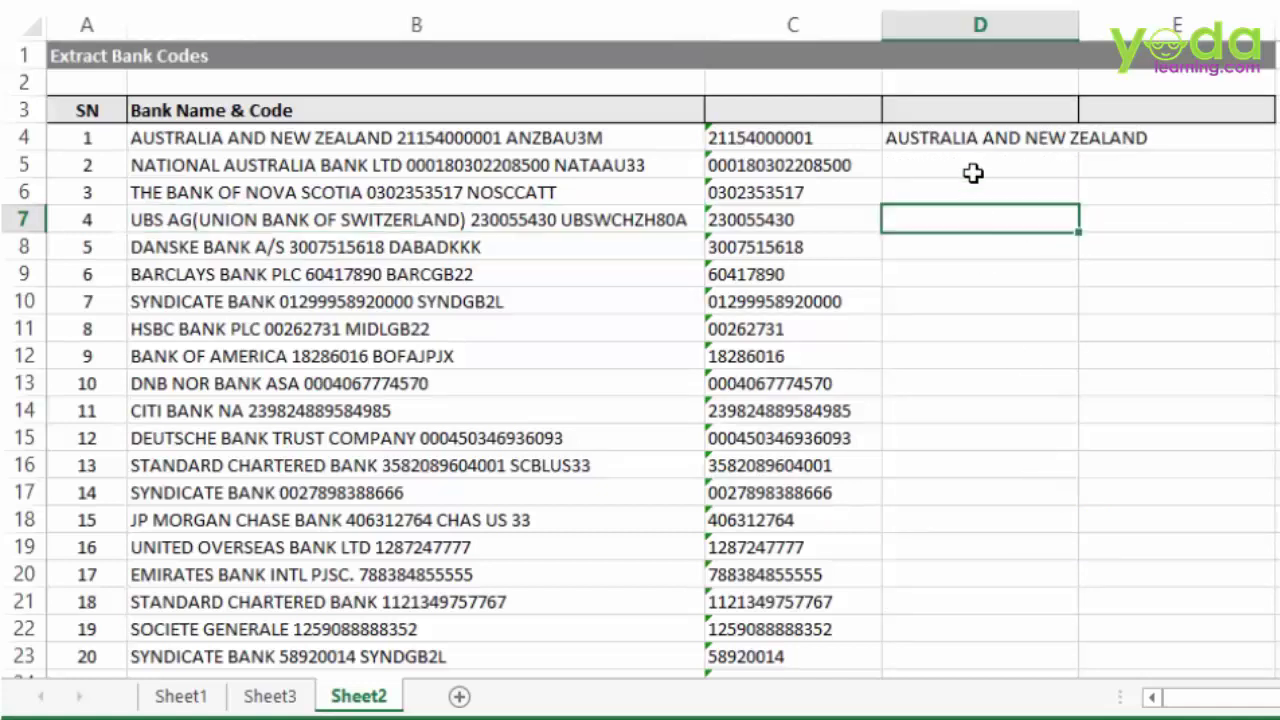
Step: Replace D4 with =SUBSTITUTE(B4,C4,"|") to swap the account number for a | separator
left_click(963, 142)
key("Delete")
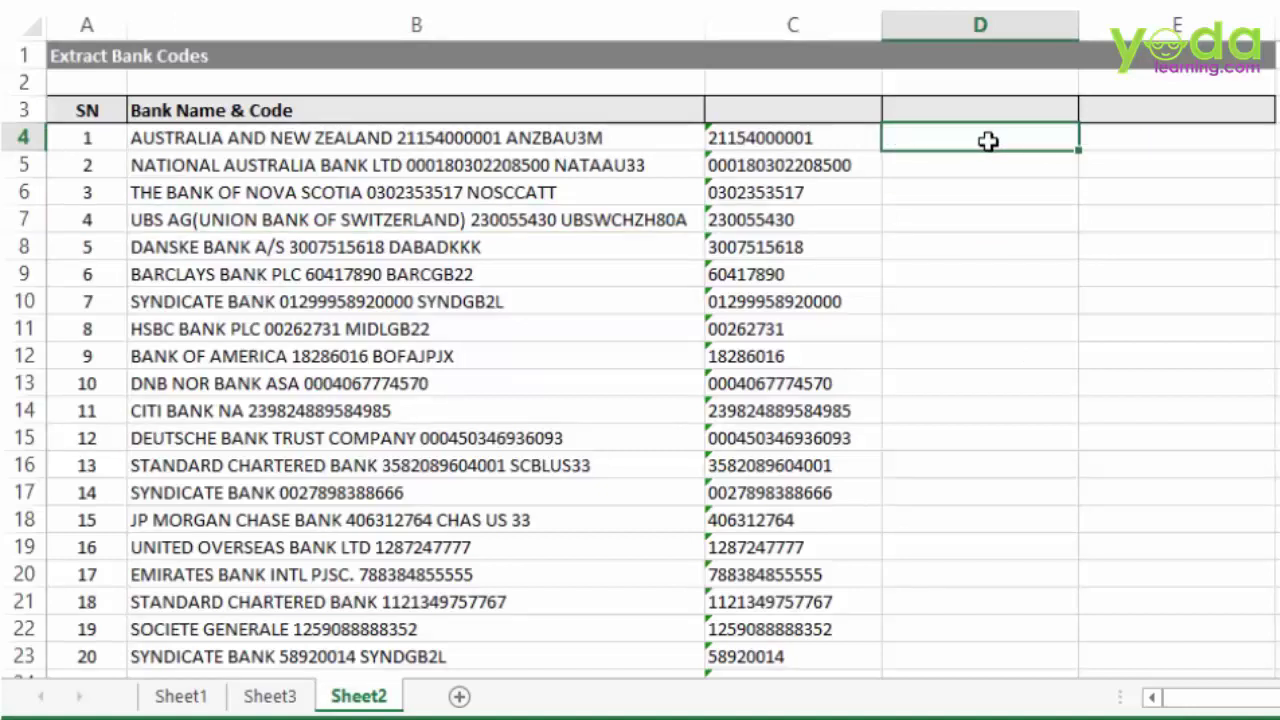
type("=subs")
key("Tab")
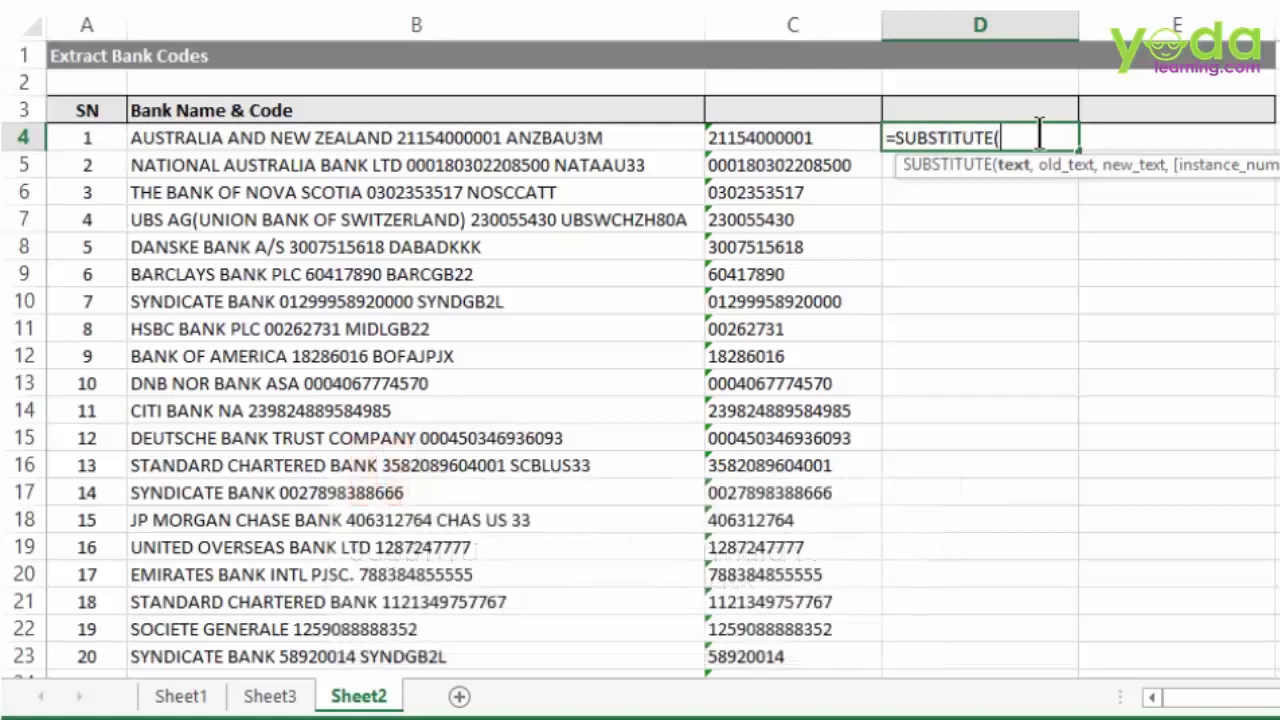
left_click(578, 139)
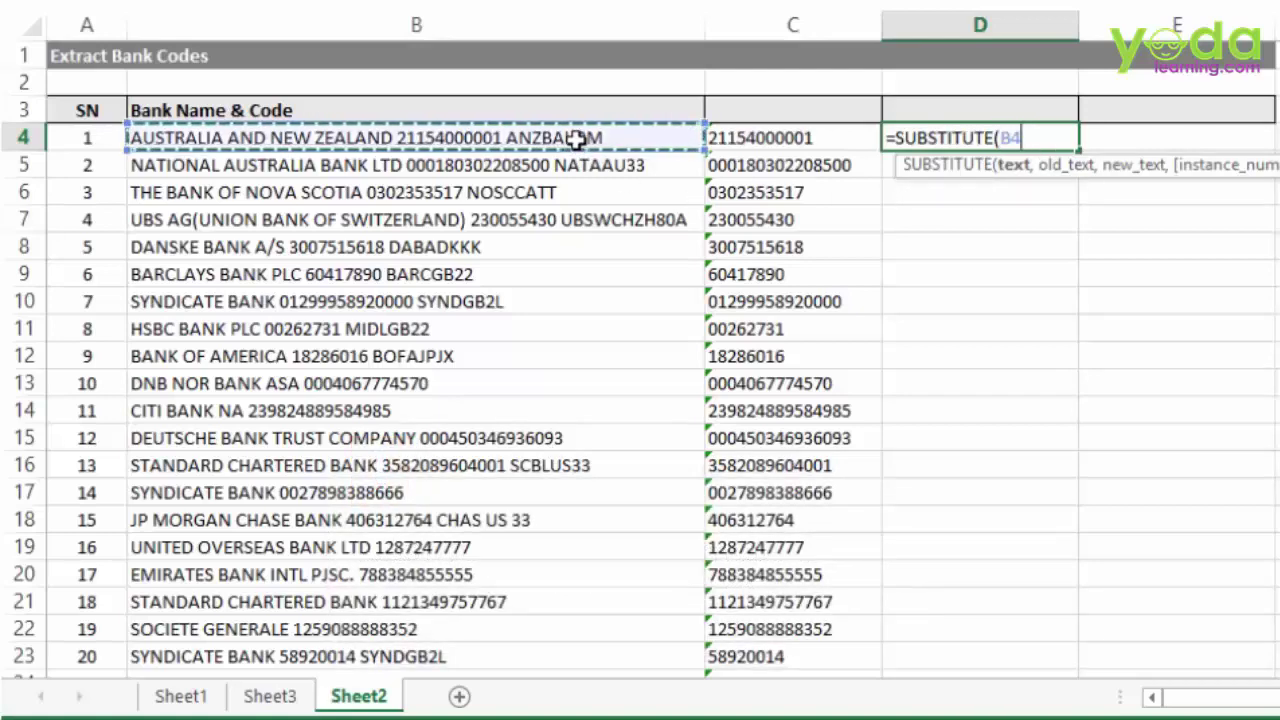
type(",")
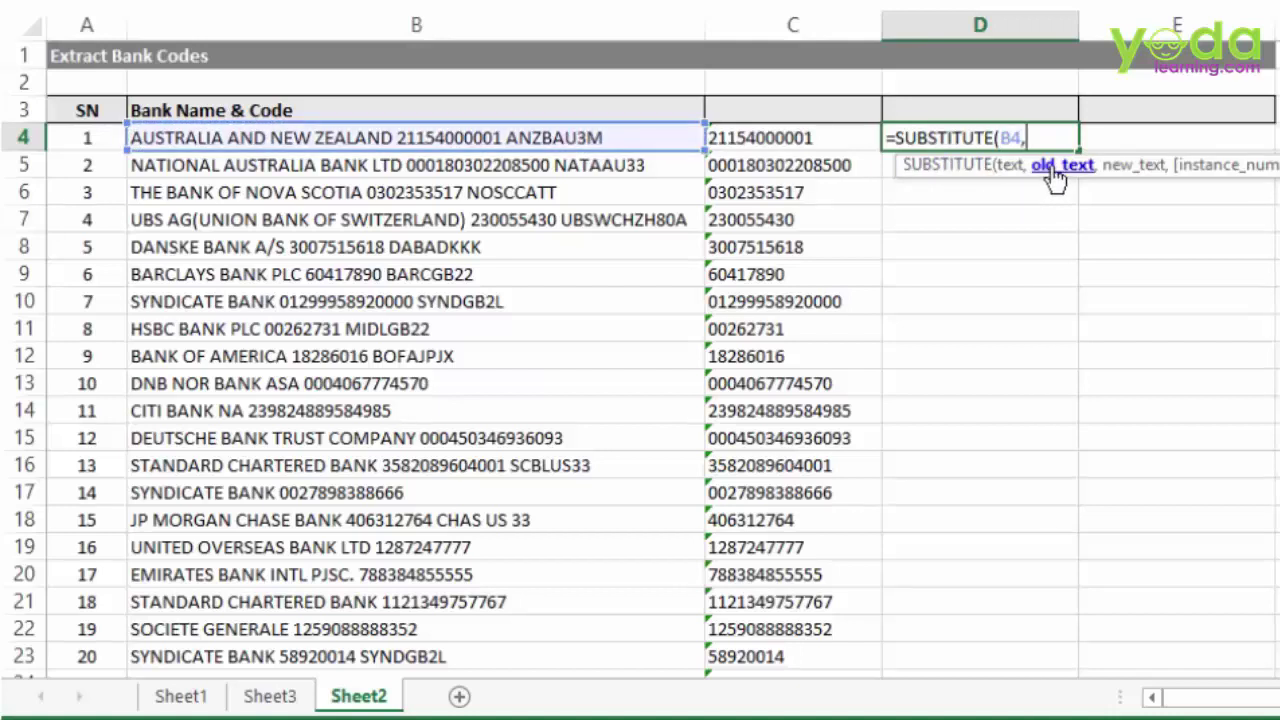
left_click(772, 140)
type(",")
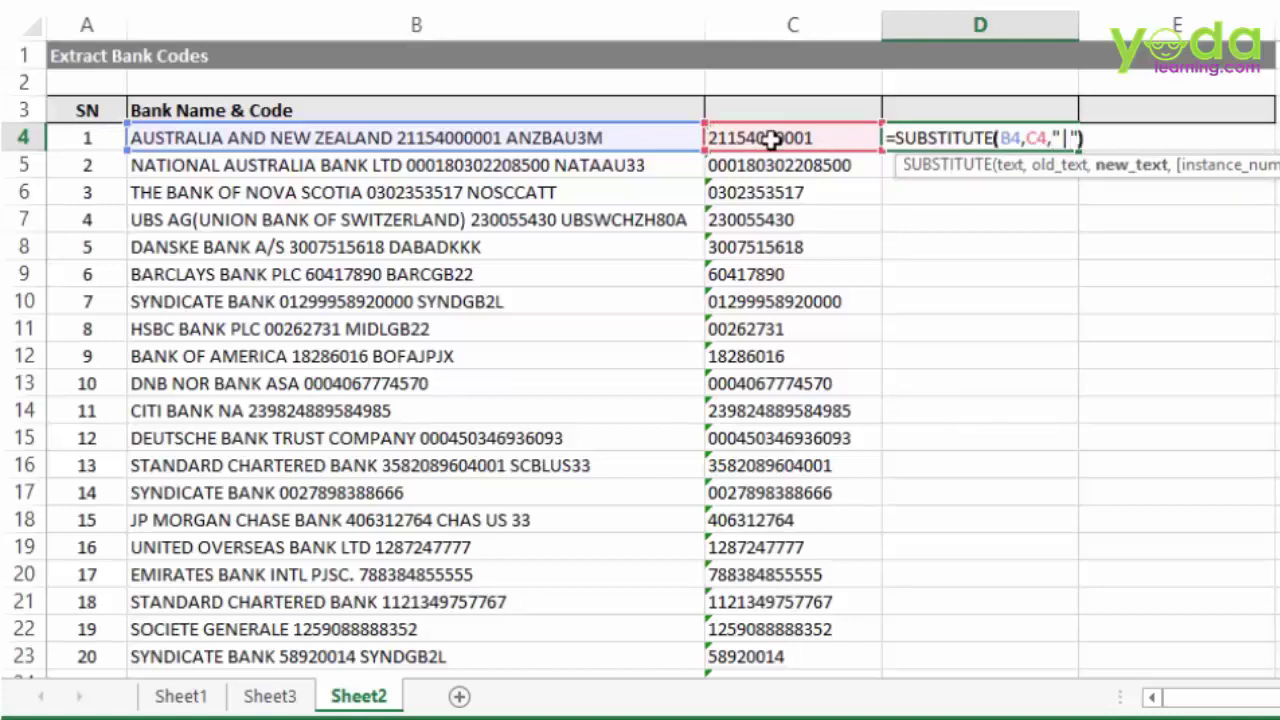
type("\"|\")")
key("Return")
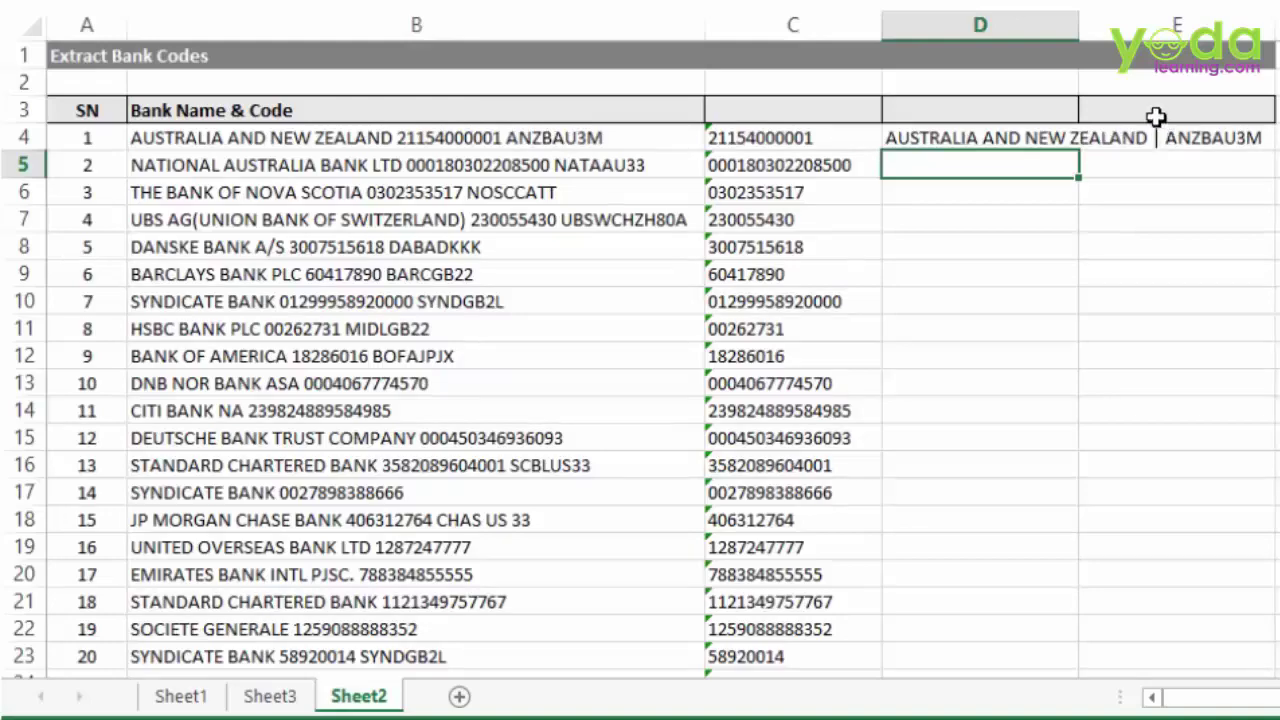
Step: Fill the SUBSTITUTE formula down column D and select D4 through the last row
left_click(1050, 134)
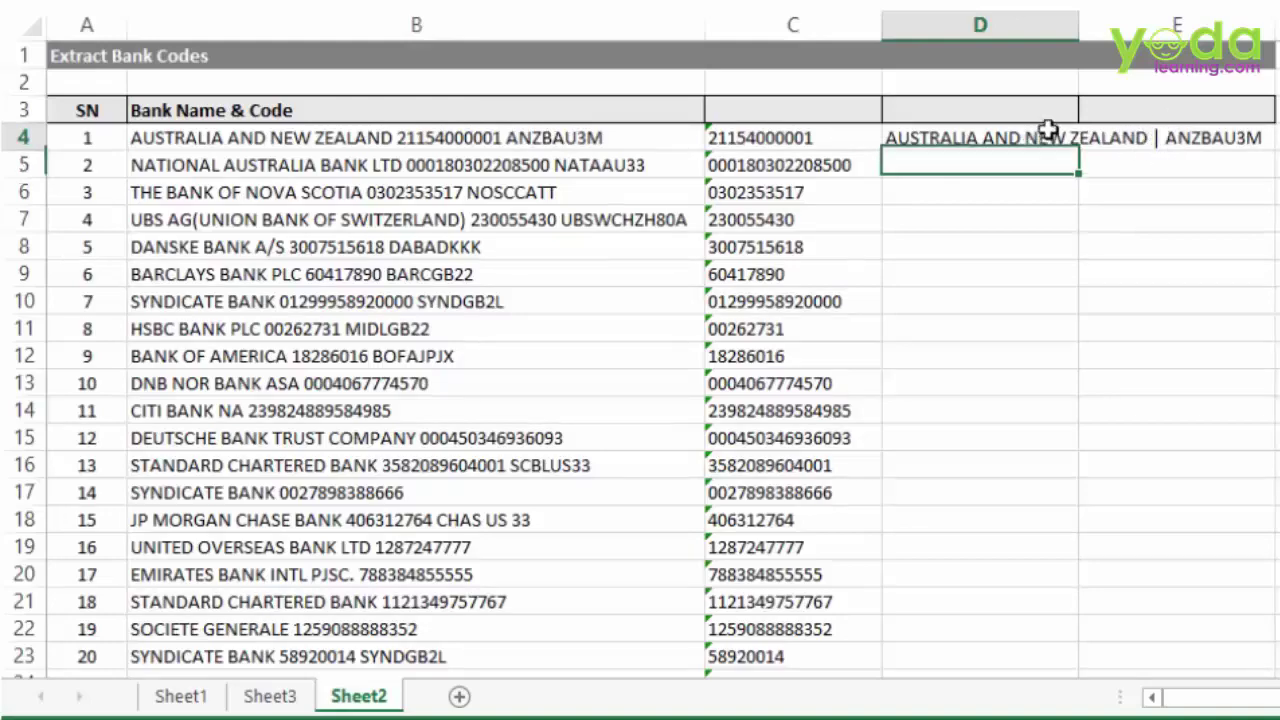
double_click(1079, 152)
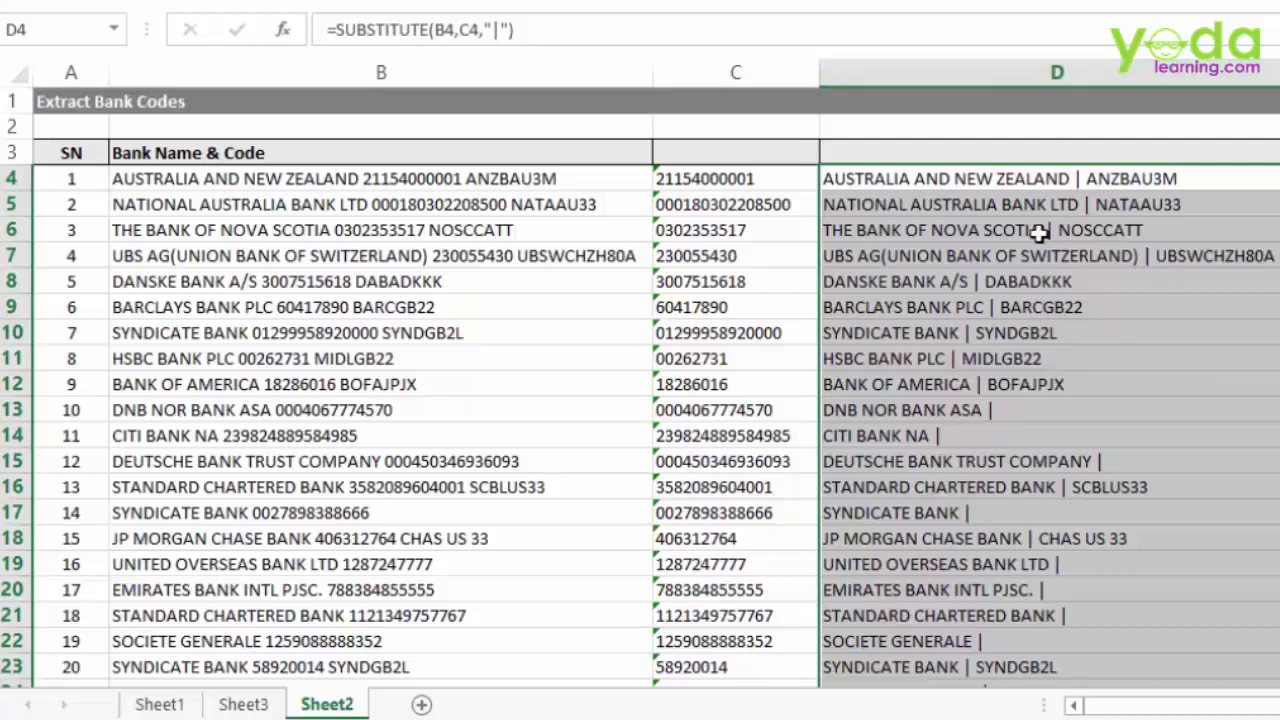
left_click(1060, 178)
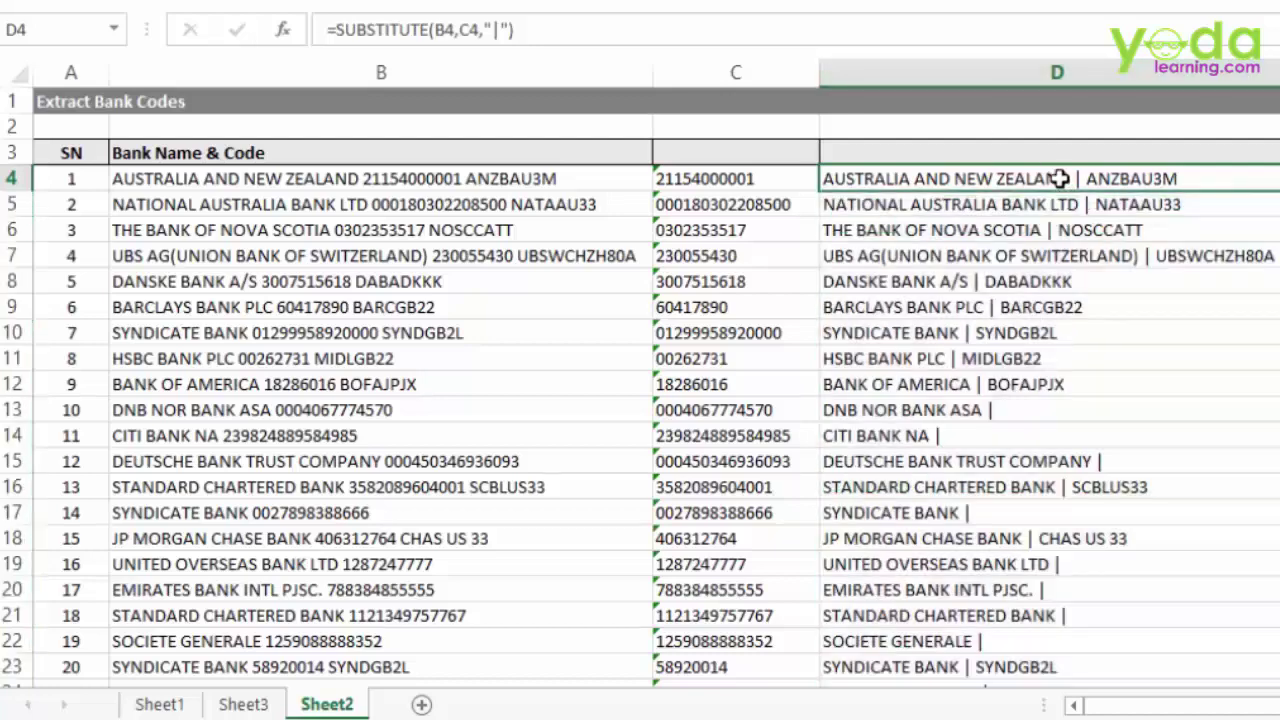
key("ctrl+shift+Down")
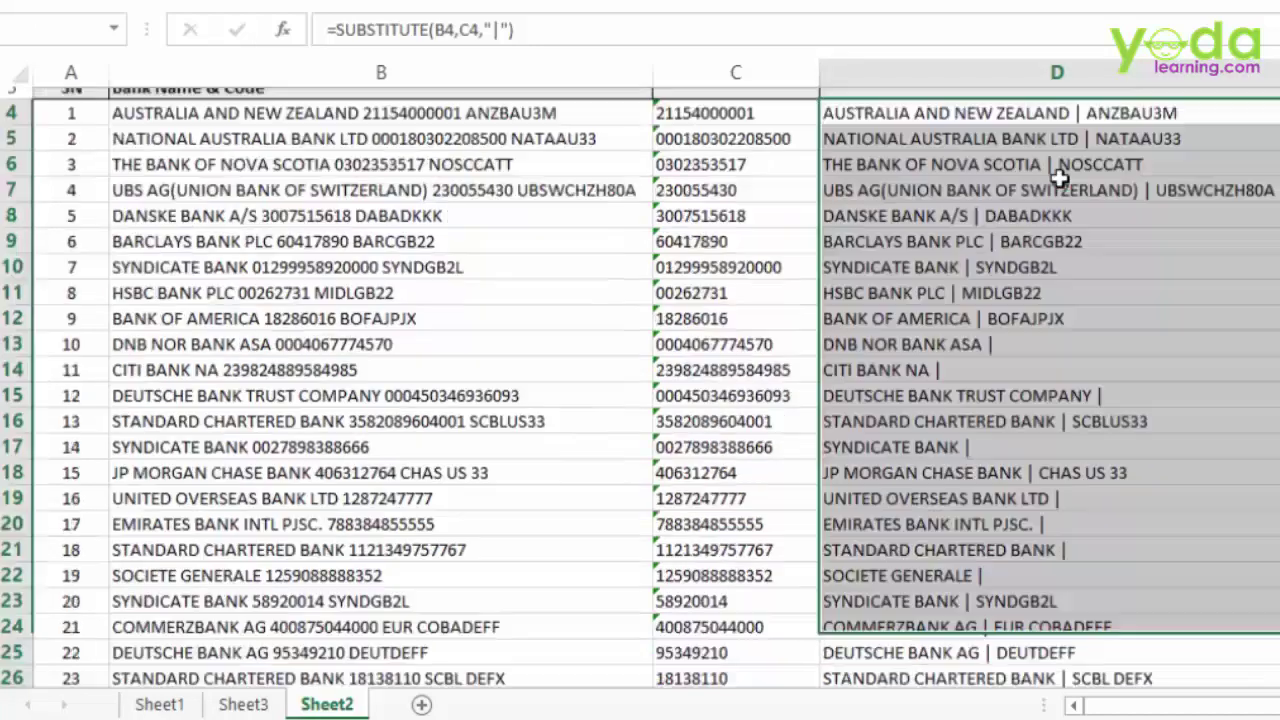
Step: Copy the column D results and paste them back as plain values
right_click(1058, 178)
left_click(1111, 228)
scroll(1114, 240, "up", 2)
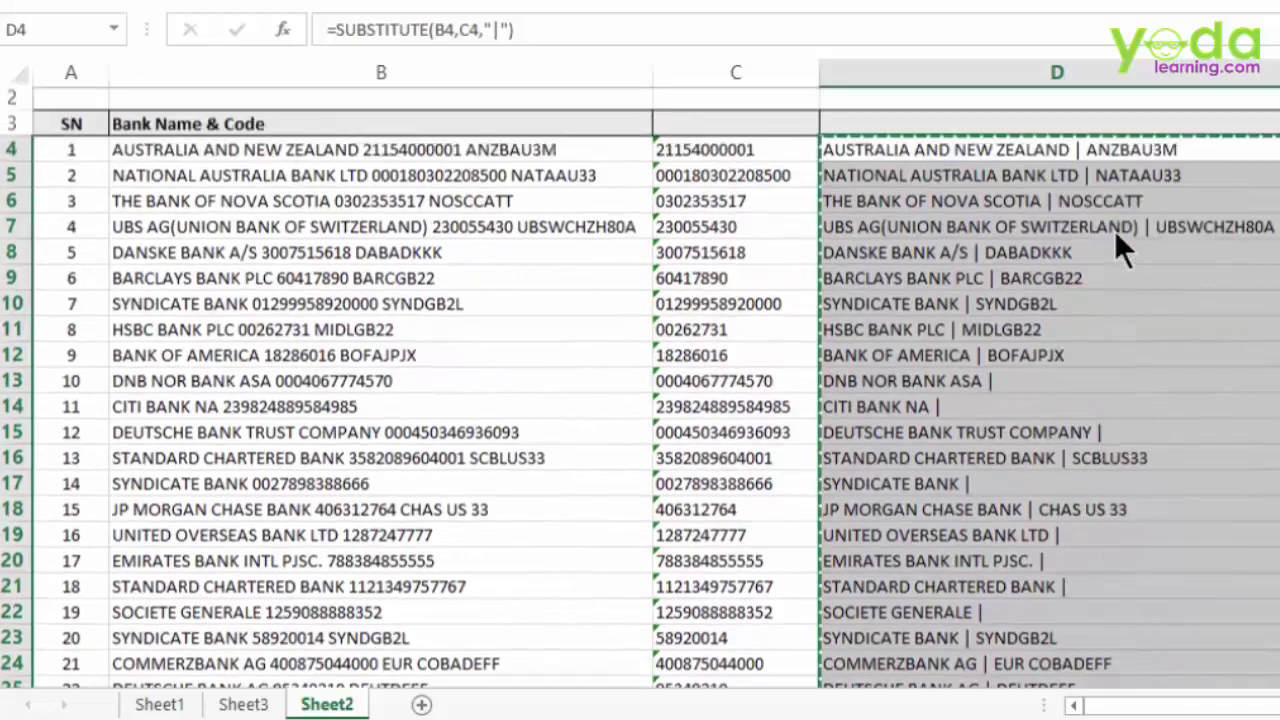
right_click(1057, 206)
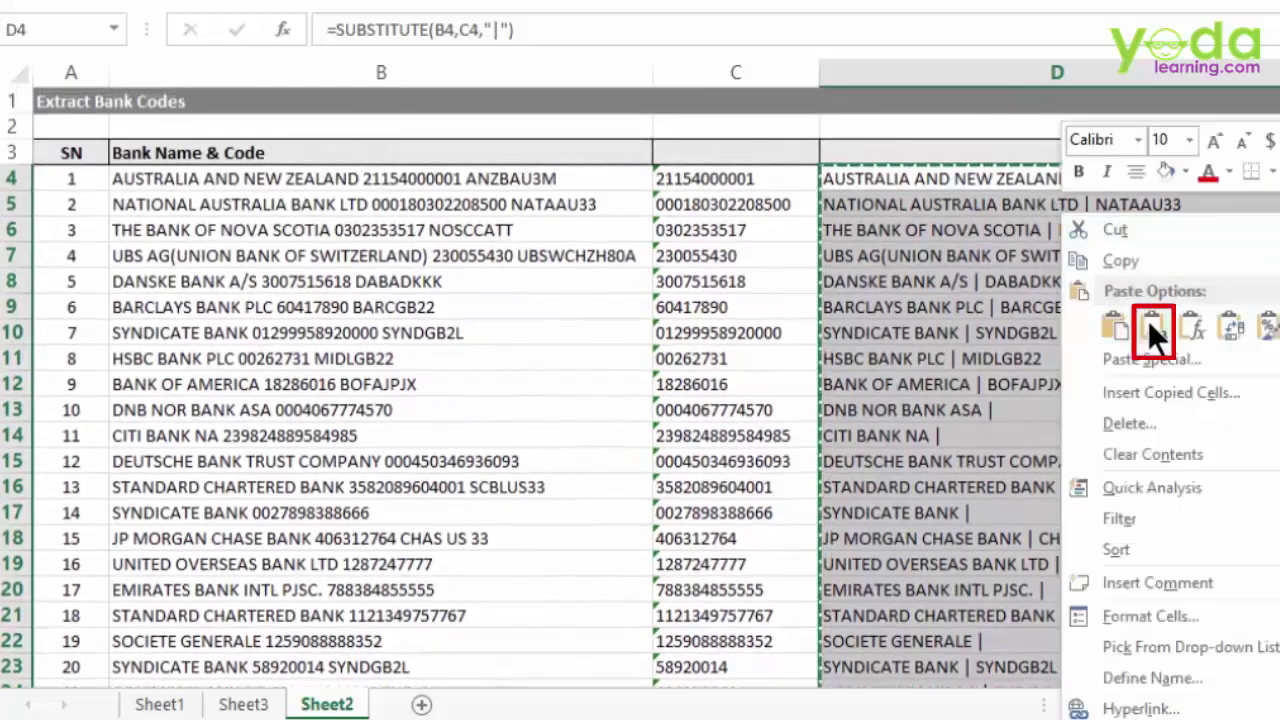
left_click(1147, 319)
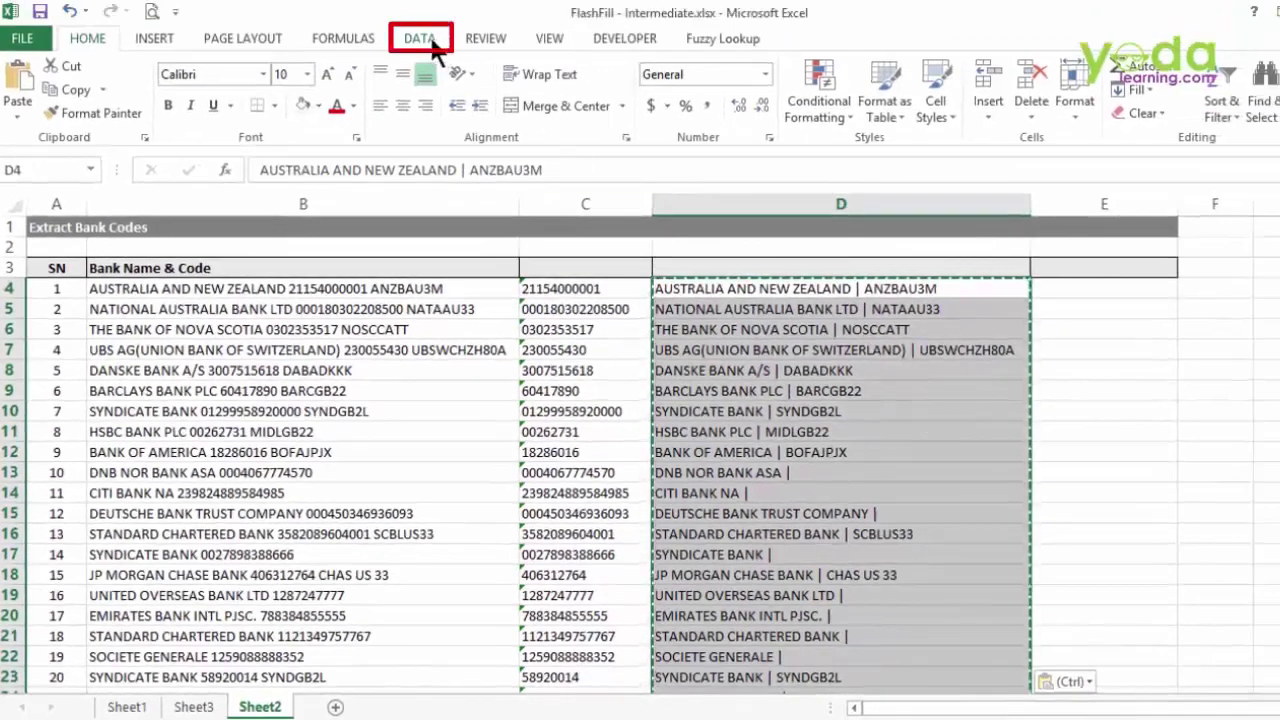
Step: Run Text to Columns on column D using '|' as the delimiter, then autofit column D's width
left_click(429, 35)
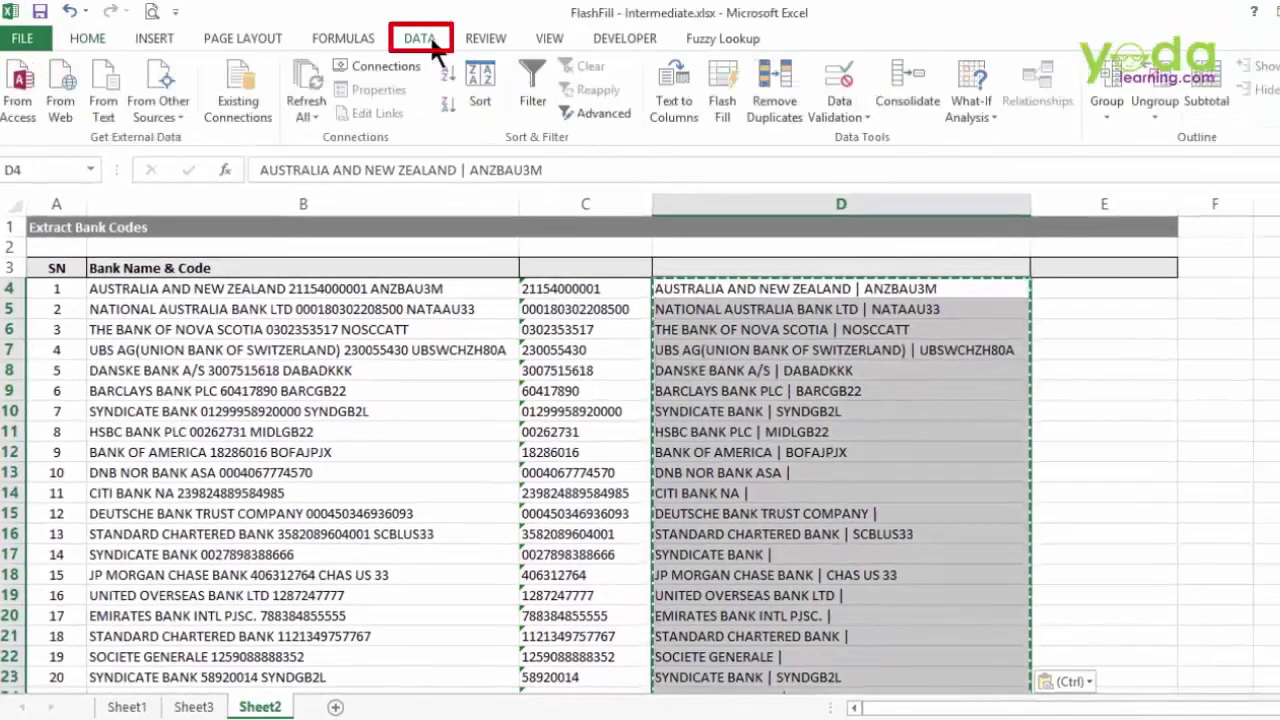
left_click(664, 98)
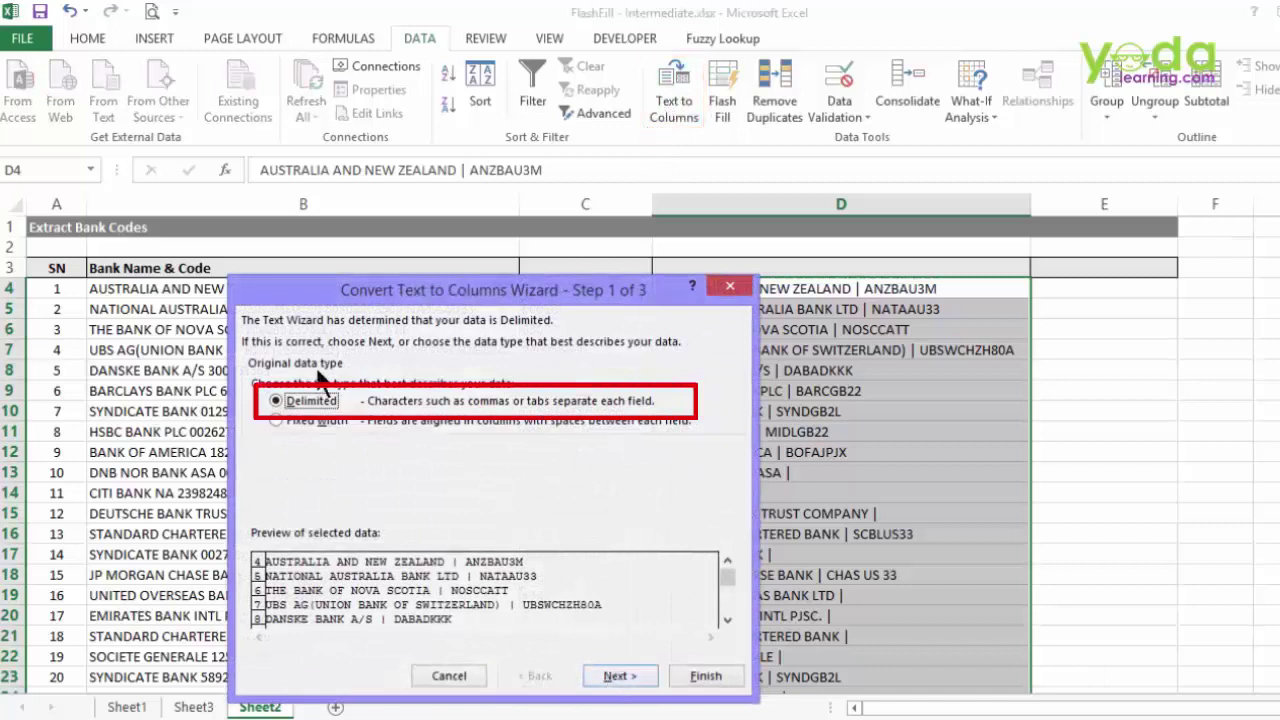
left_click(622, 678)
left_click(282, 462)
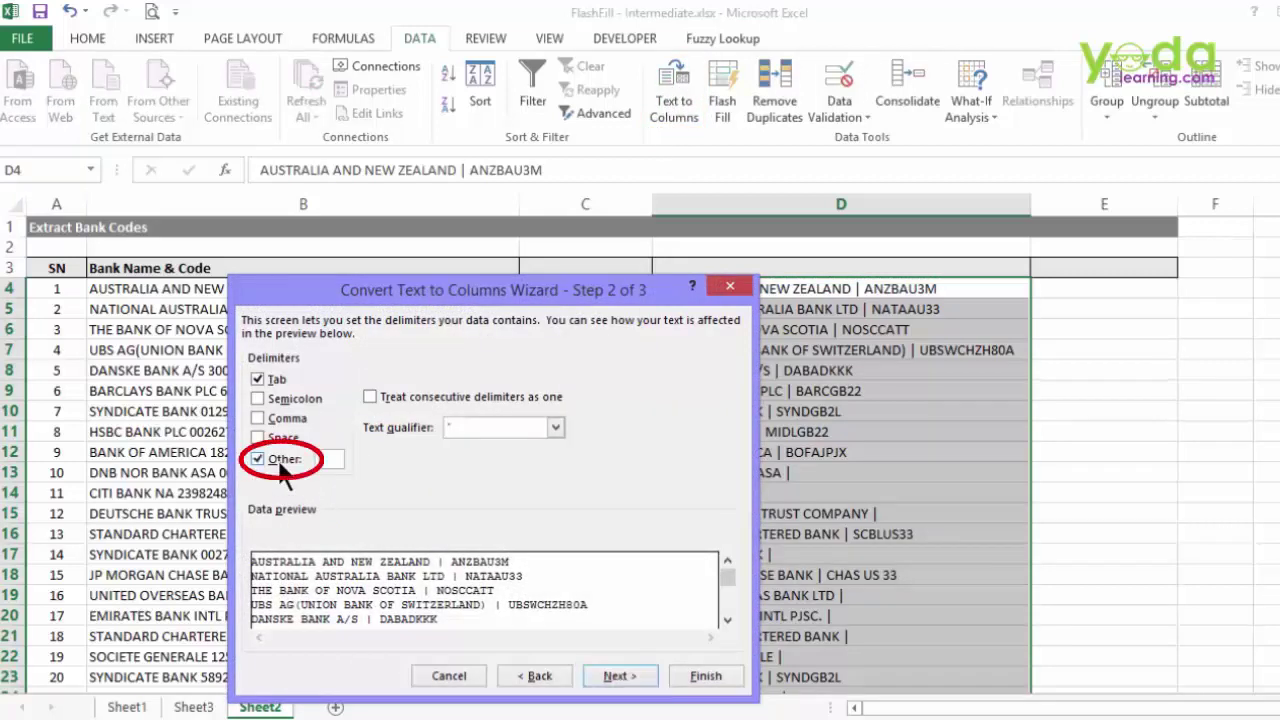
type("|")
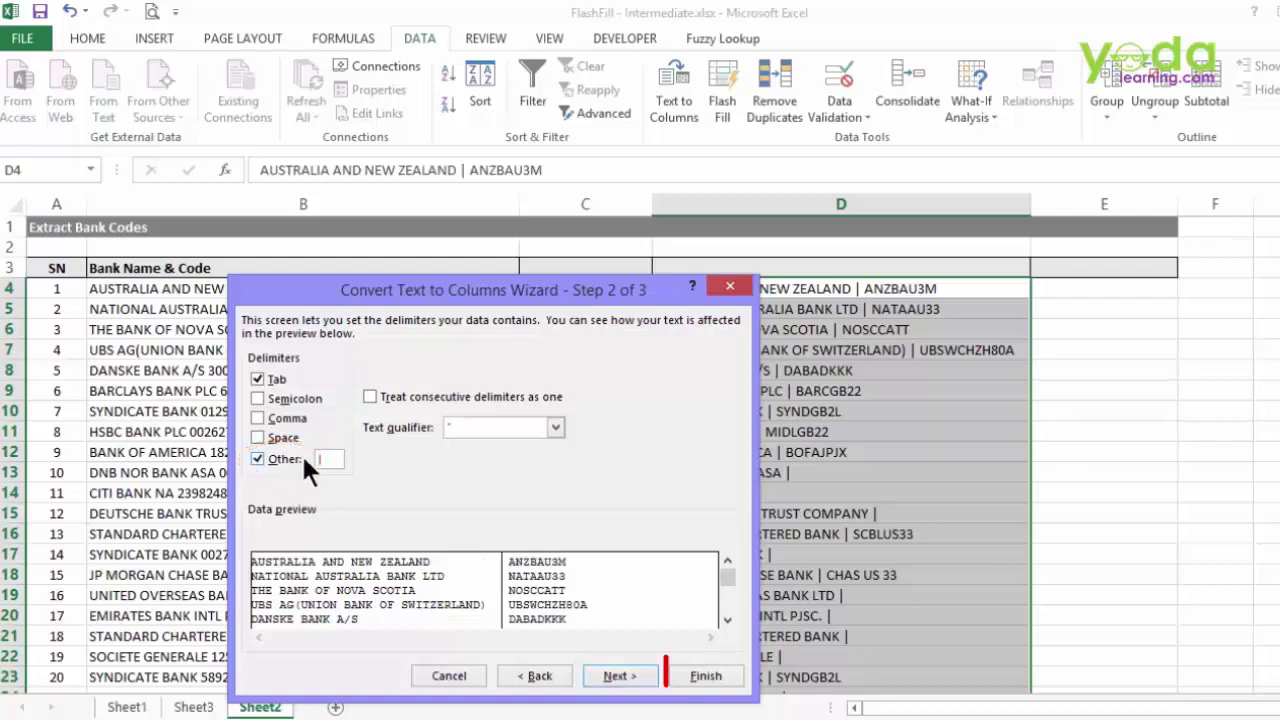
left_click(706, 677)
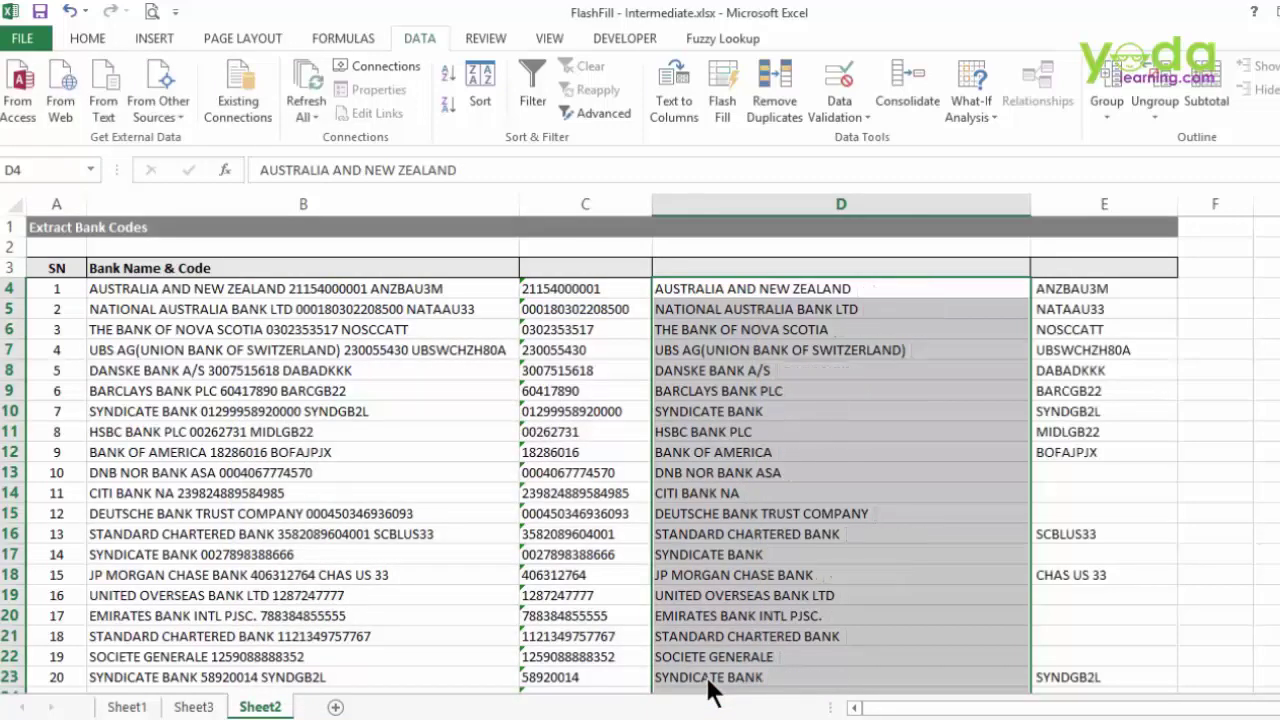
double_click(1030, 205)
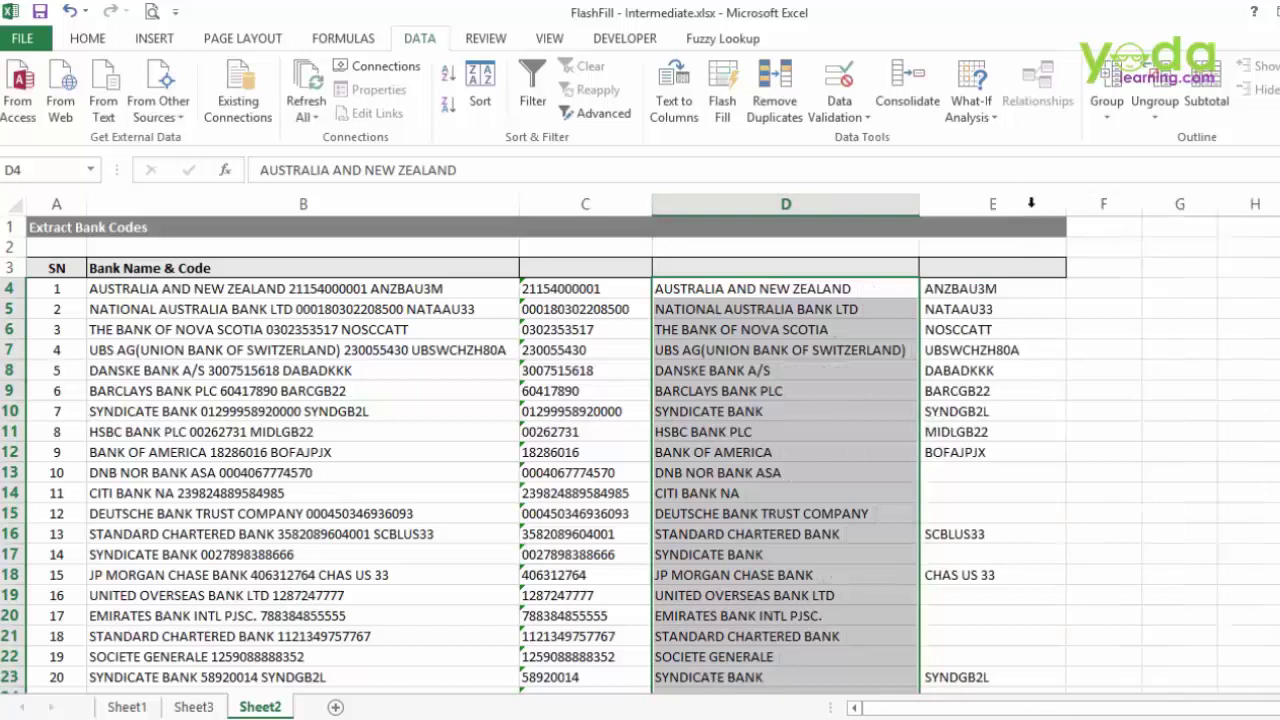